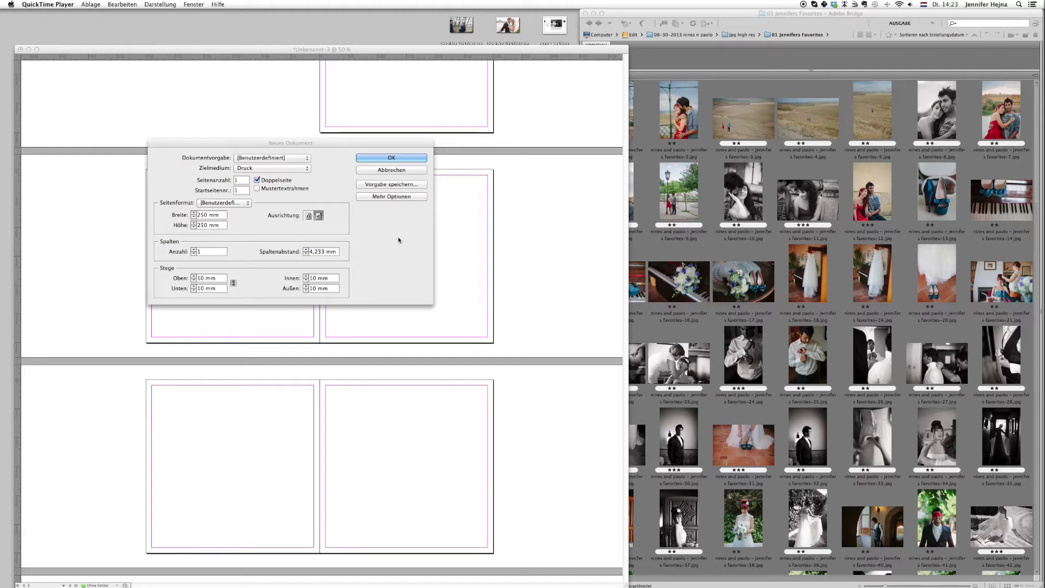
- Switch to InDesign and confirm a 250 × 250 mm facing-pages document with 10 mm margins
left_click(527, 241)
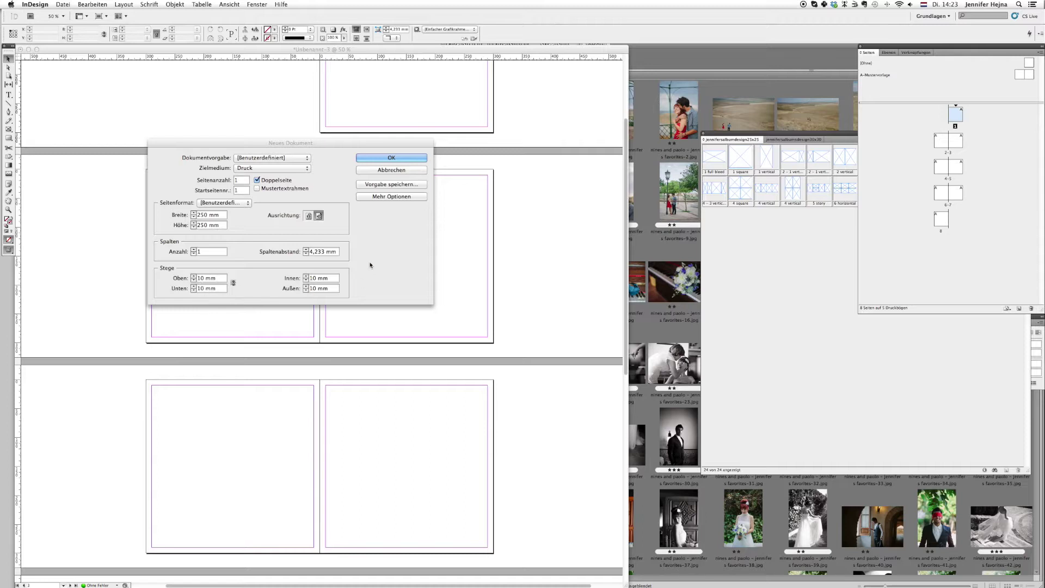
left_click(400, 158)
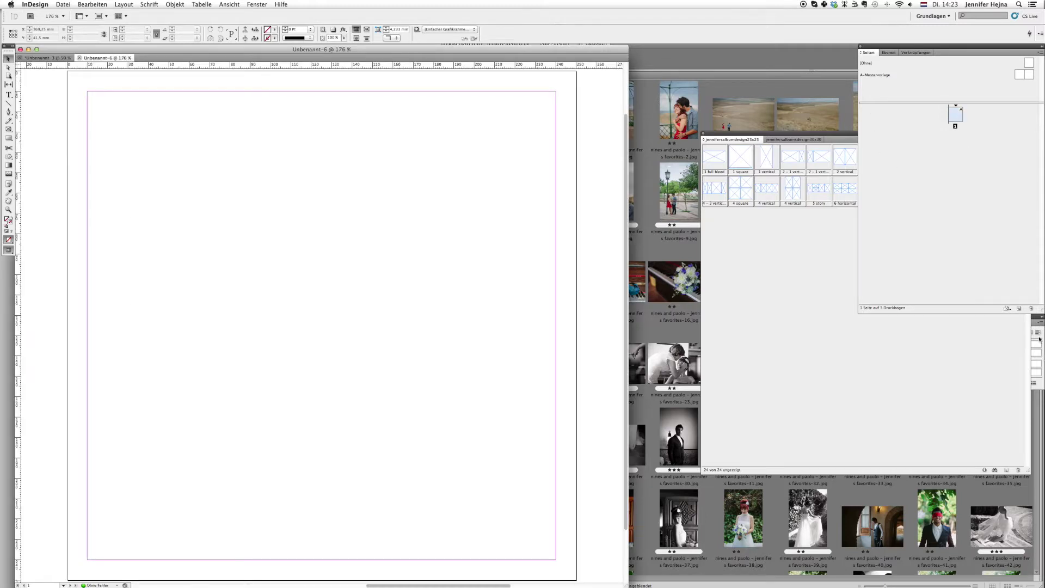
- Add pages until the document holds 11 pages on six spreads
left_click(1018, 308)
left_click(1019, 308)
left_click(1019, 308)
left_click(1018, 308)
left_click(1018, 308)
left_click(1019, 308)
left_click(1019, 308)
left_click(1019, 308)
left_click(1018, 308)
left_click(1018, 308)
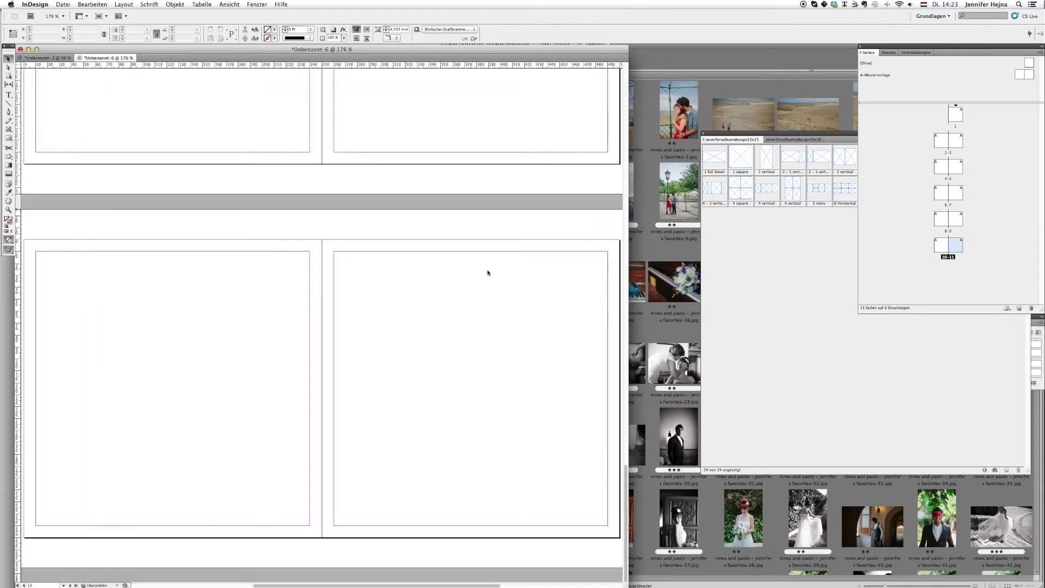
- Zoom out to 75% and move the album layout library beside the pages
left_click(8, 210)
left_click(273, 254, "alt")
left_click(273, 254, "alt")
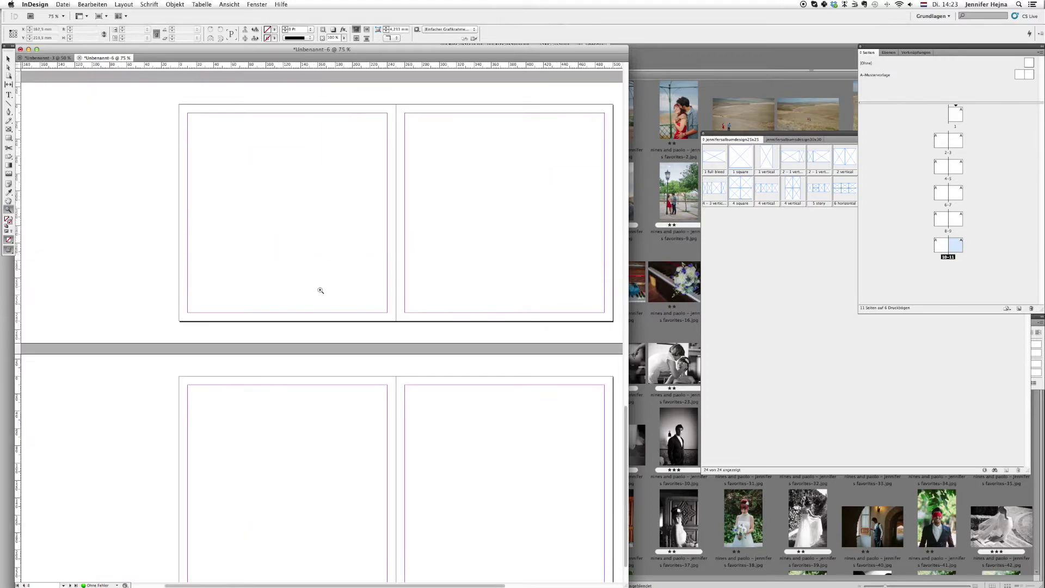
scroll(320, 290, "left", 5)
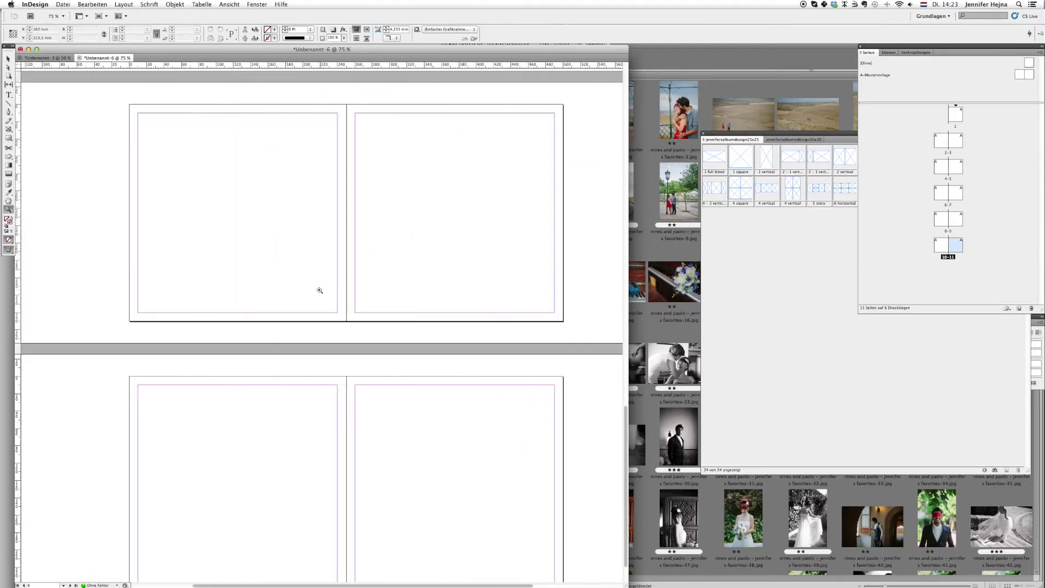
left_click(741, 276)
left_click_drag(754, 134, 693, 148)
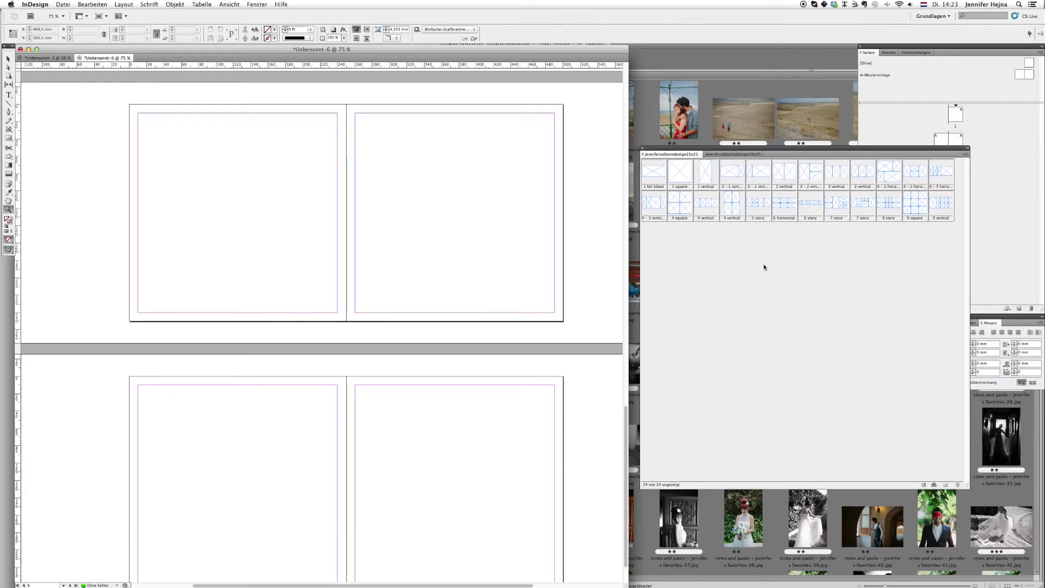
scroll(516, 237, "up", 5)
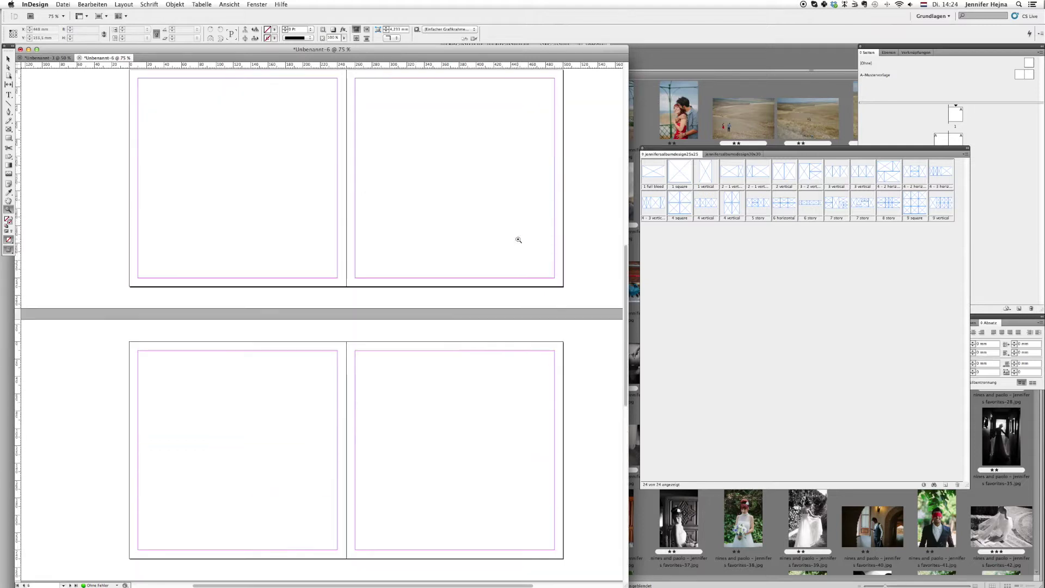
left_click(726, 154)
left_click(671, 155)
left_click(757, 154)
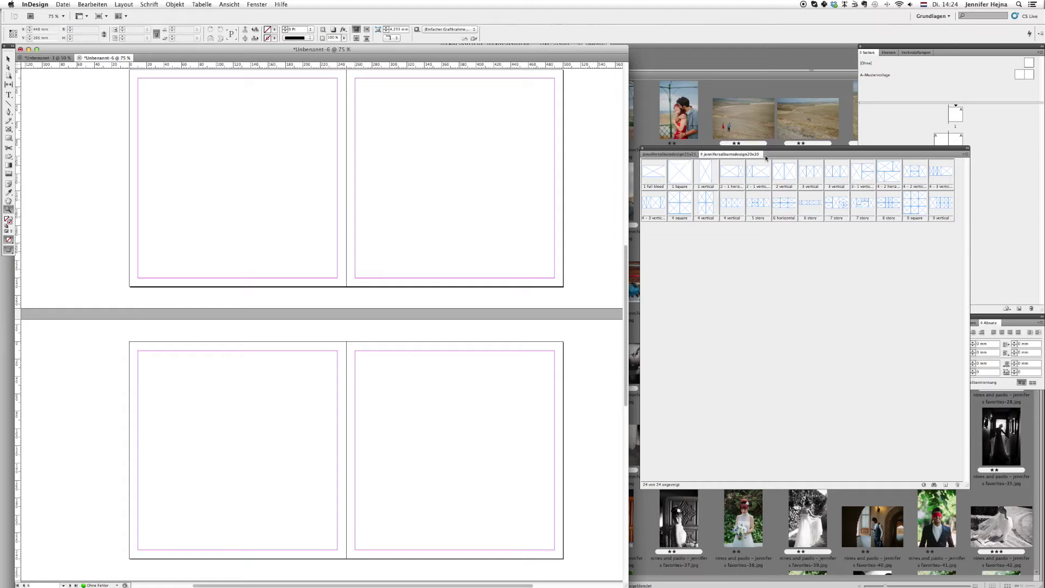
left_click(682, 155)
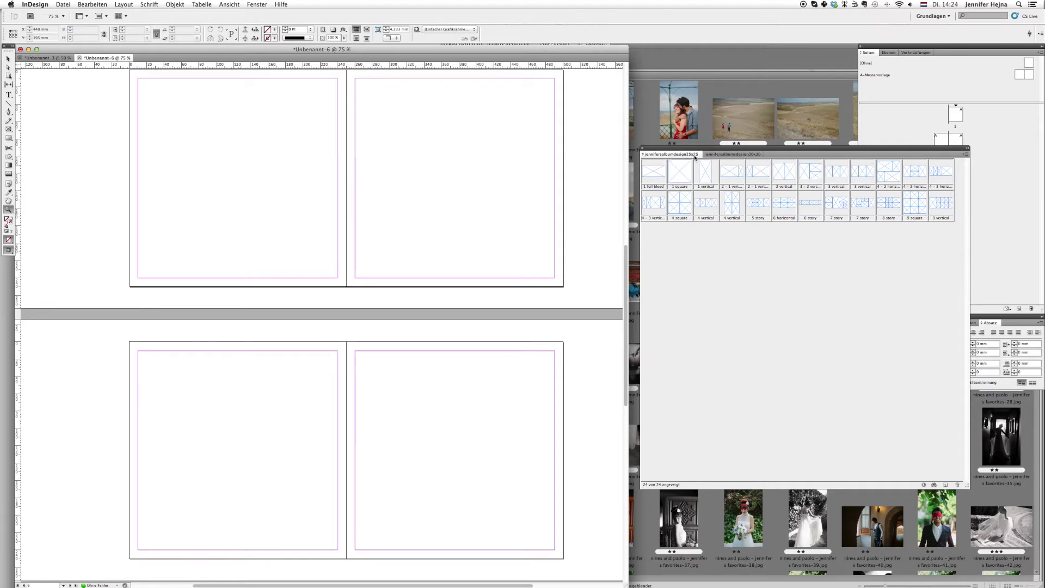
scroll(429, 217, "up", 5)
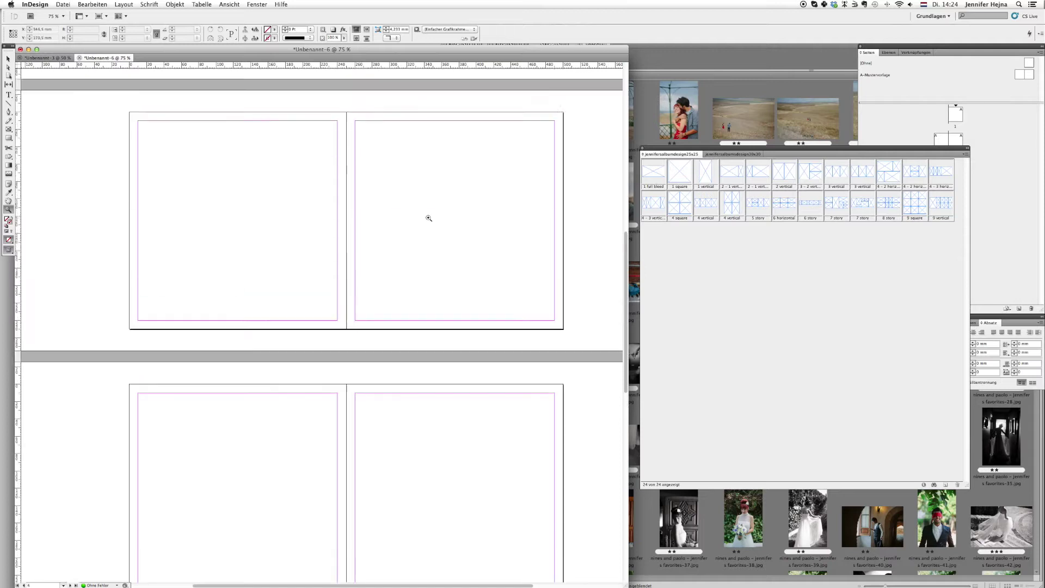
scroll(429, 217, "down", 5)
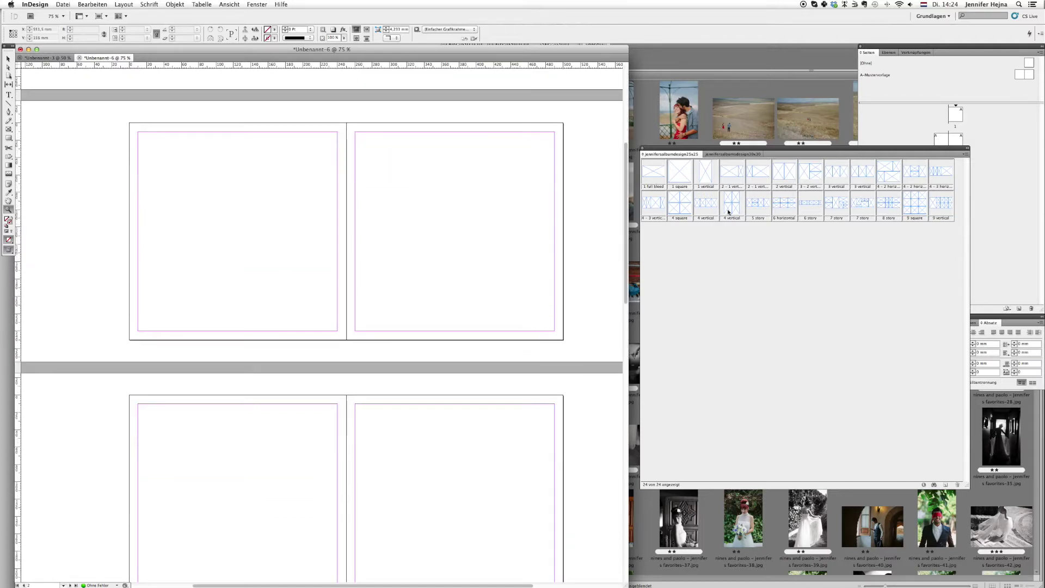
- Drag the '4 vertical' library item onto the left page and '1 square' onto the right page
left_click_drag(735, 205, 241, 234)
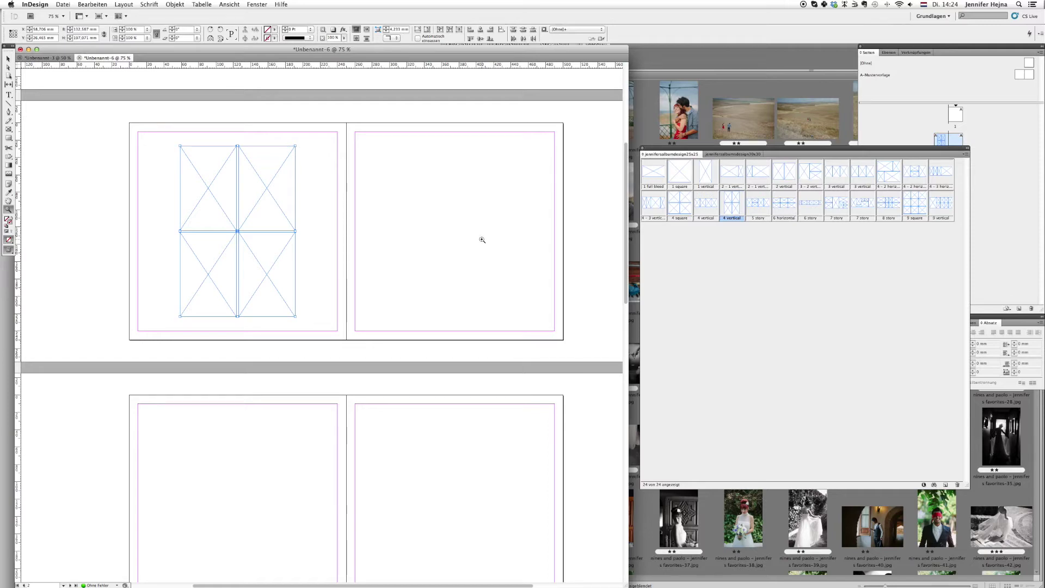
left_click_drag(680, 173, 457, 234)
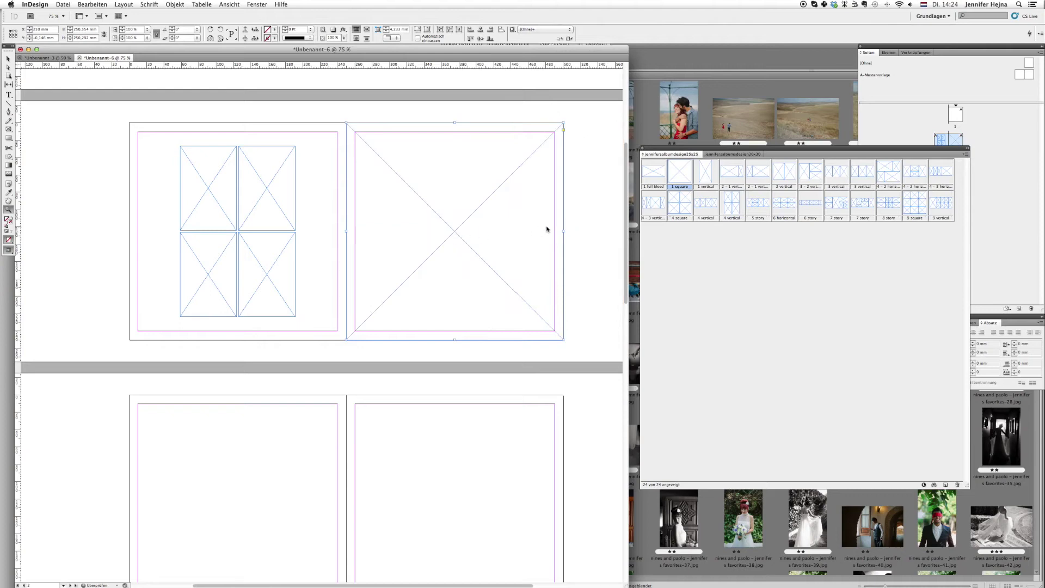
left_click(505, 218)
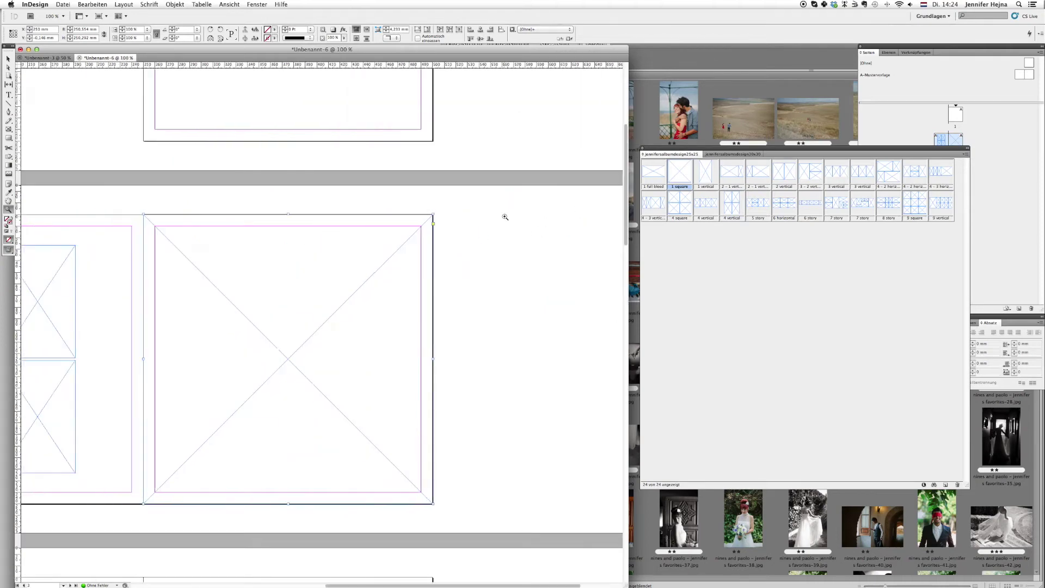
left_click(237, 241, "alt")
scroll(326, 234, "down", 3)
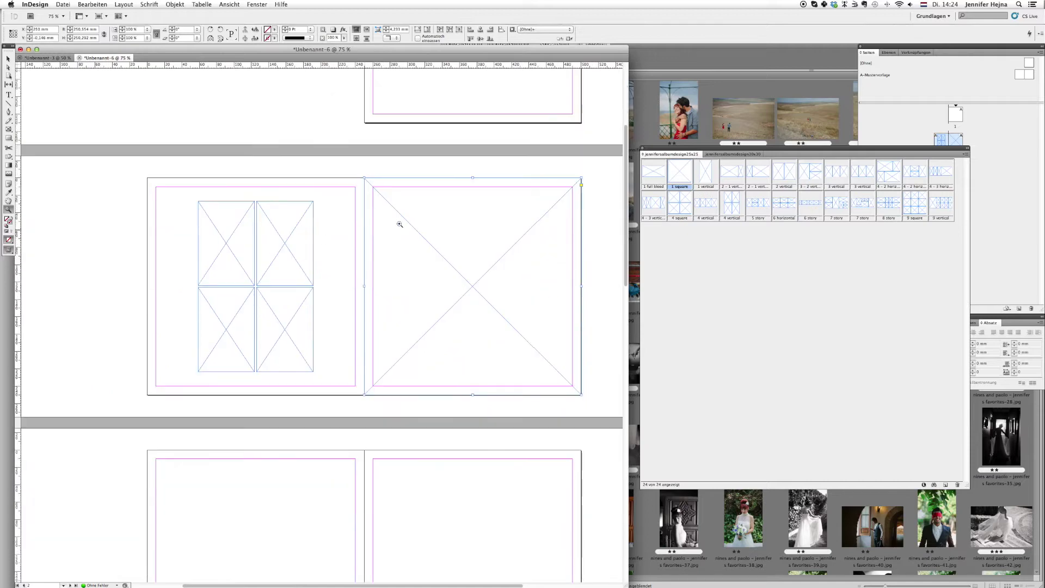
- Drop the field landscape photo from Bridge into the empty square frame on the right page
left_click(772, 87)
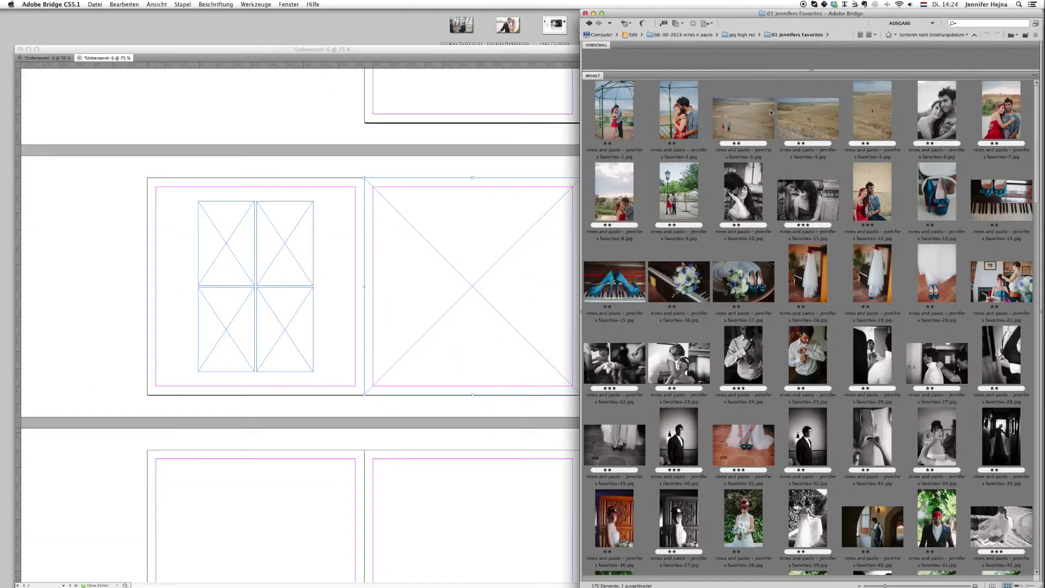
scroll(743, 185, "down", 5)
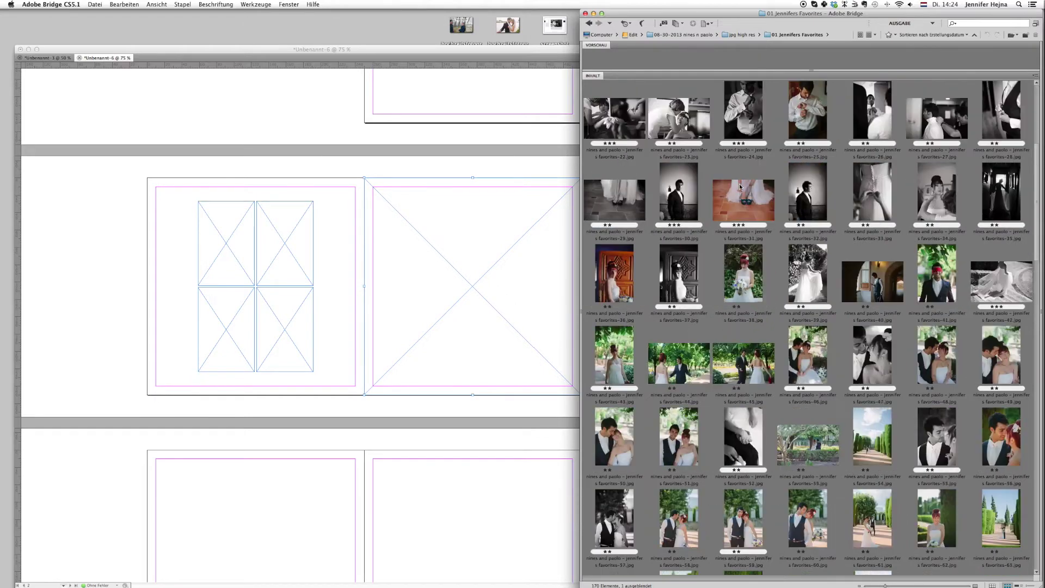
scroll(739, 187, "up", 5)
scroll(739, 187, "down", 5)
scroll(739, 186, "up", 5)
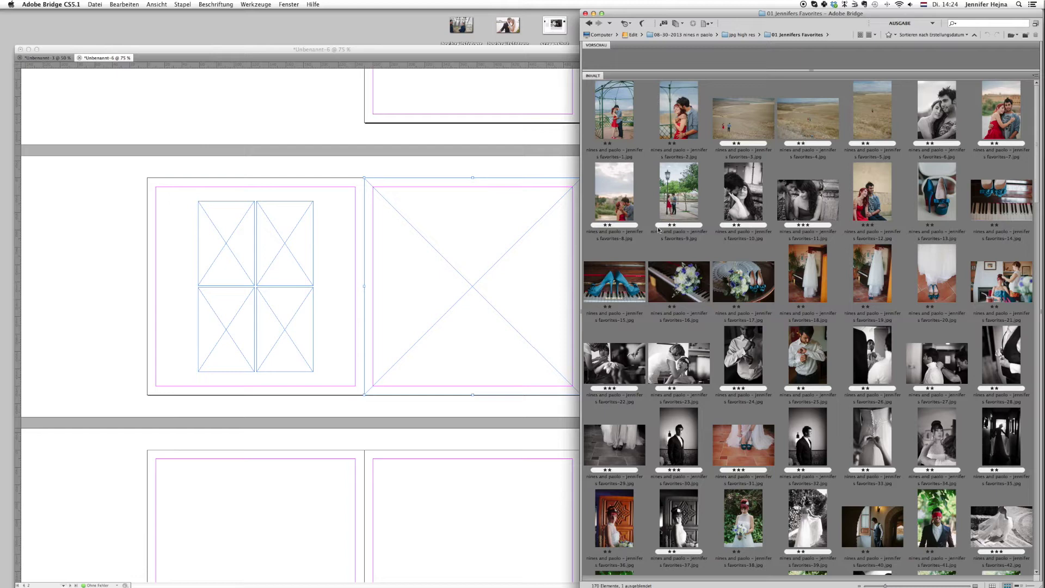
left_click_drag(785, 161, 449, 287)
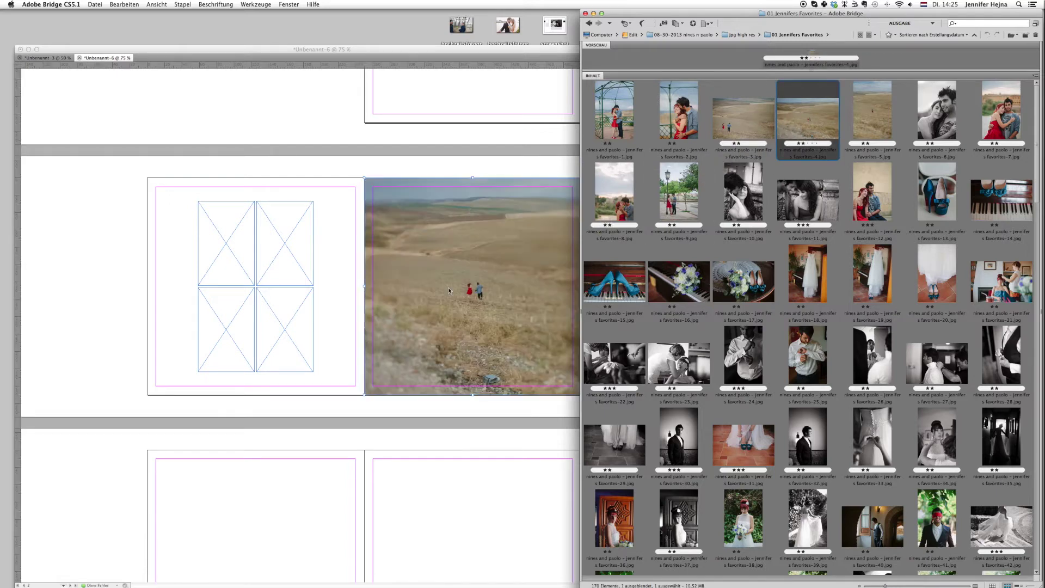
left_click(512, 286)
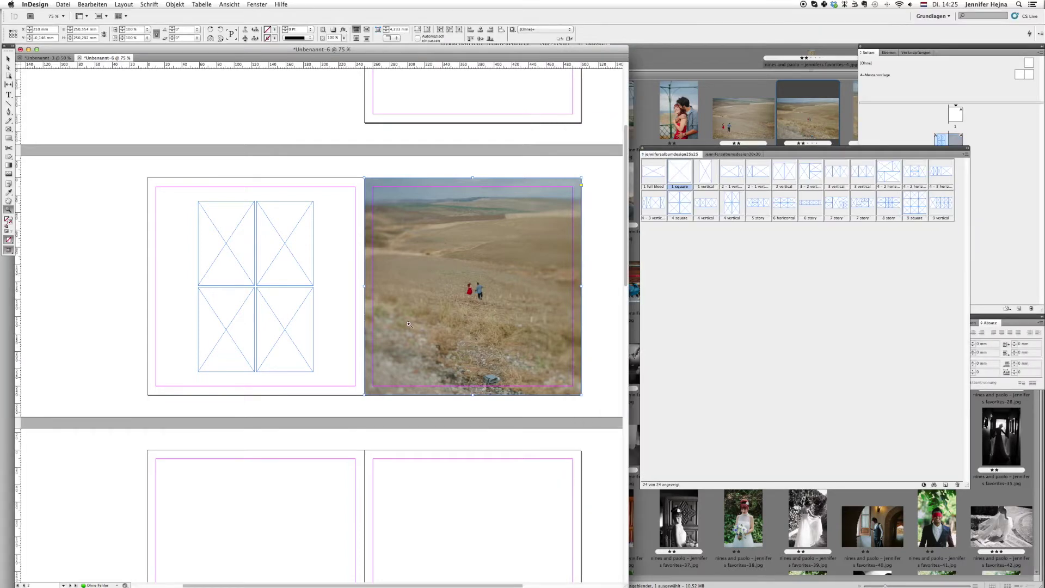
- Fill the left-page grid frames with the gazebo and couple photos from Bridge
left_click(710, 123)
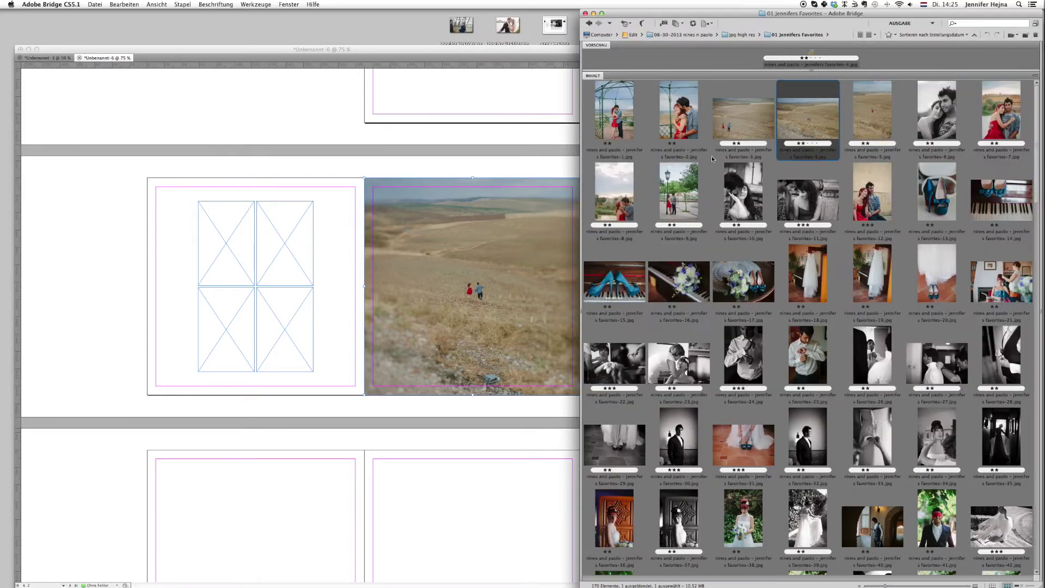
left_click_drag(677, 115, 226, 244)
left_click_drag(614, 112, 929, 161)
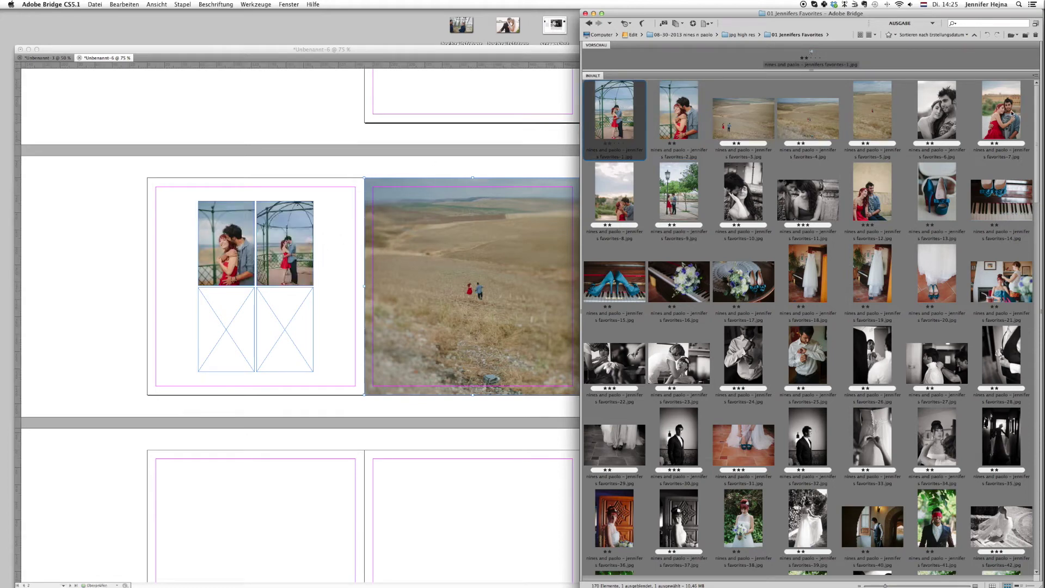
left_click_drag(1012, 116, 223, 338)
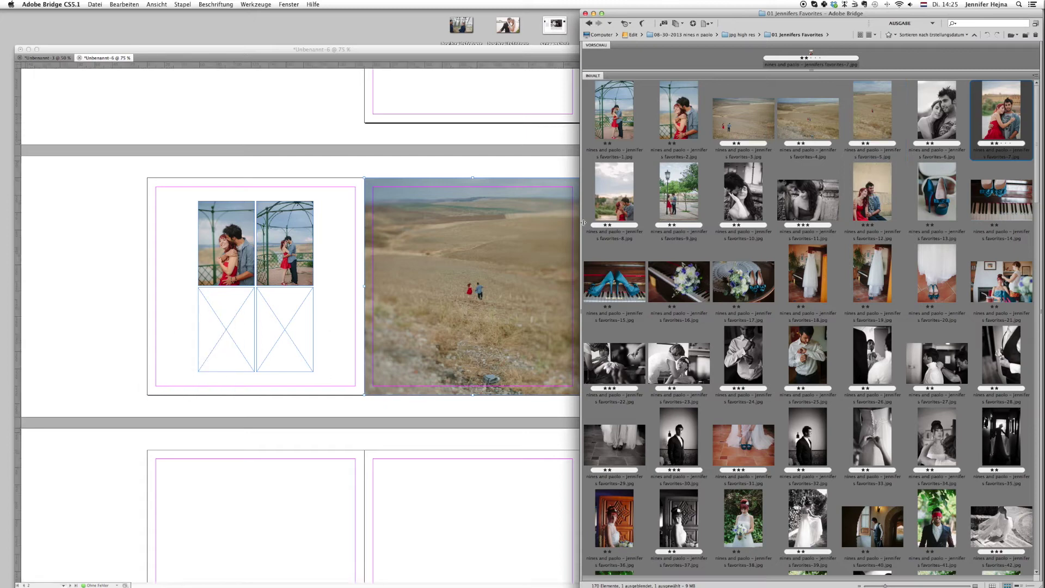
left_click_drag(614, 192, 270, 322)
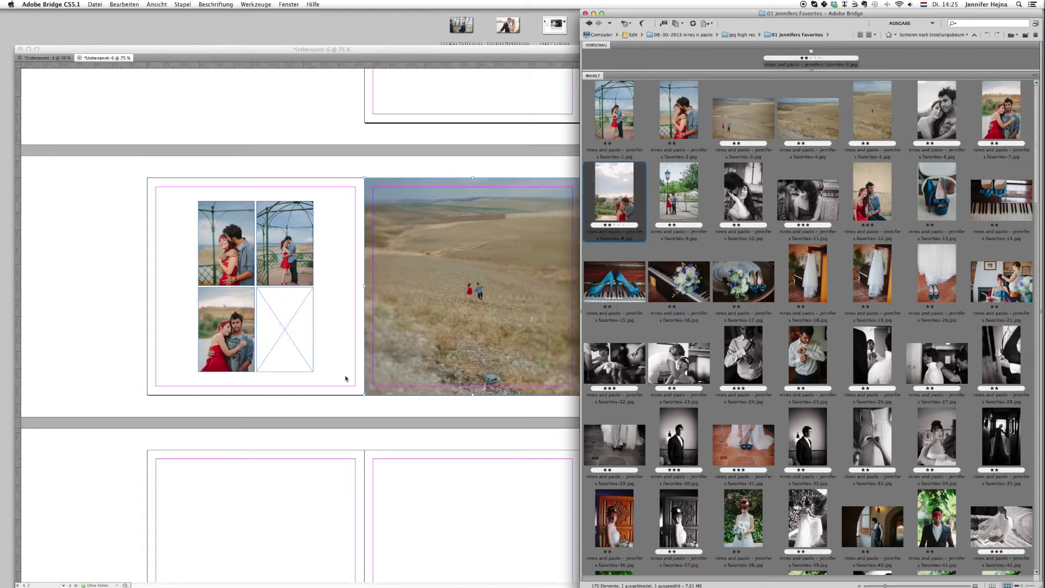
scroll(327, 380, "right", 5)
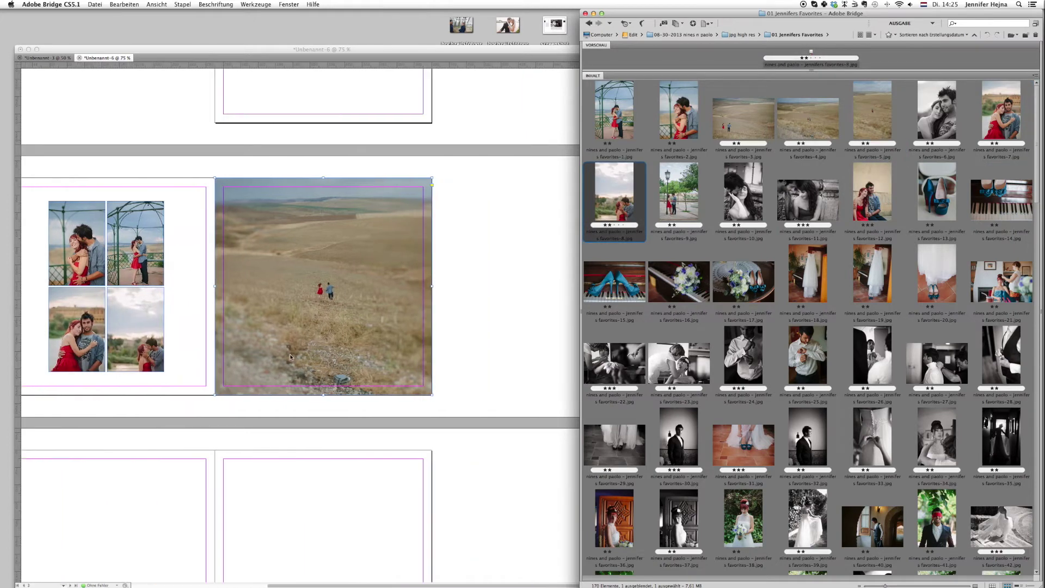
scroll(290, 357, "left", 3)
- Enlarge the landscape photo in the right-page frame and shift it so the couple sits centrally
left_click(261, 329)
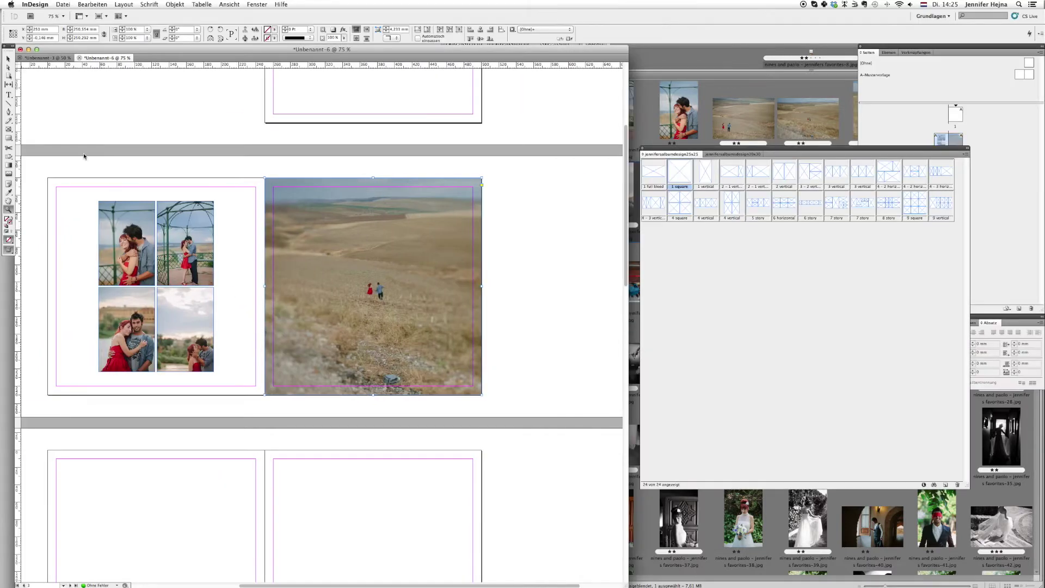
left_click(373, 270)
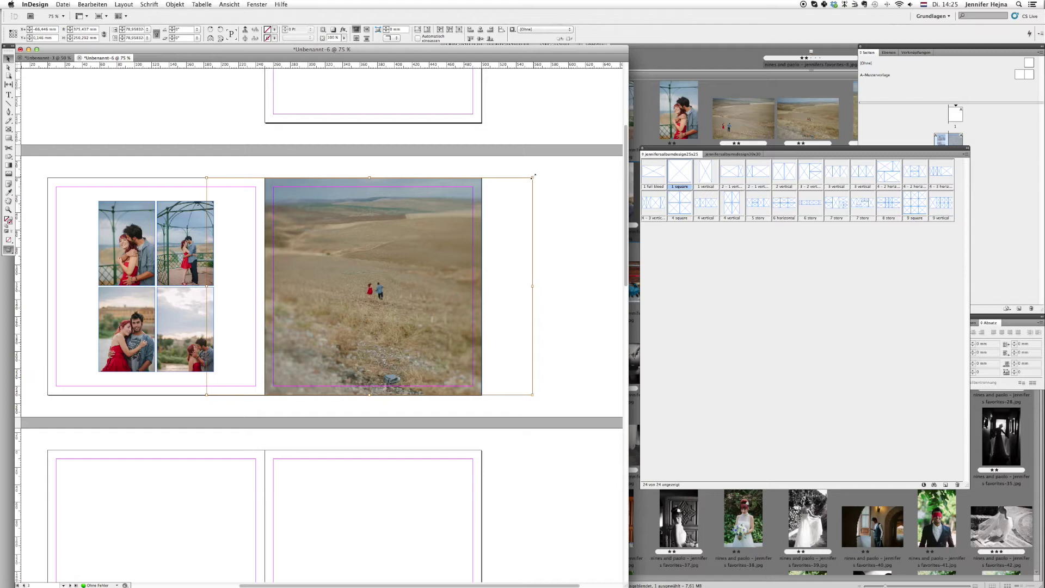
left_click_drag(534, 176, 566, 136)
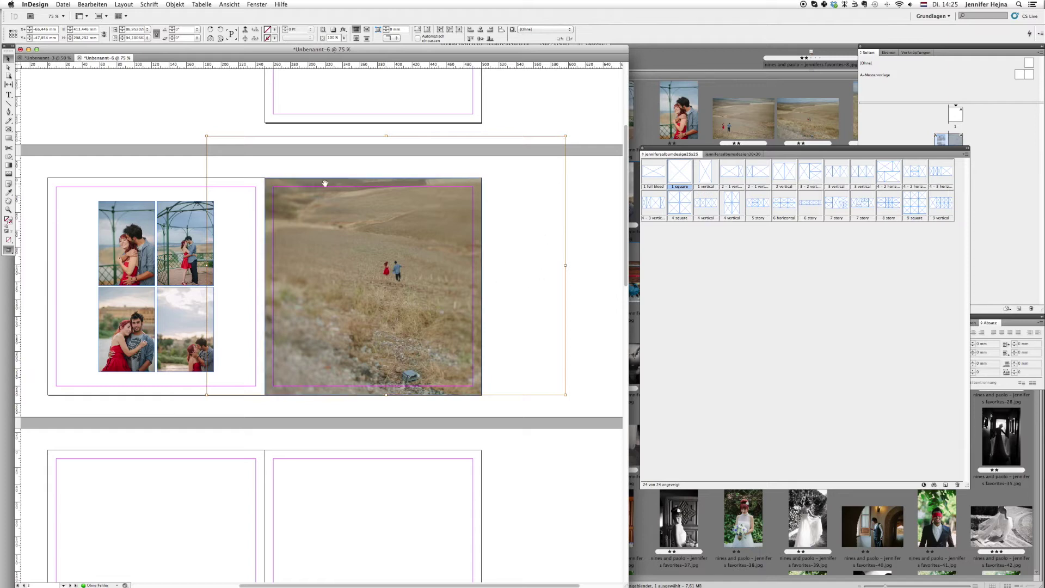
left_click_drag(333, 309, 307, 318)
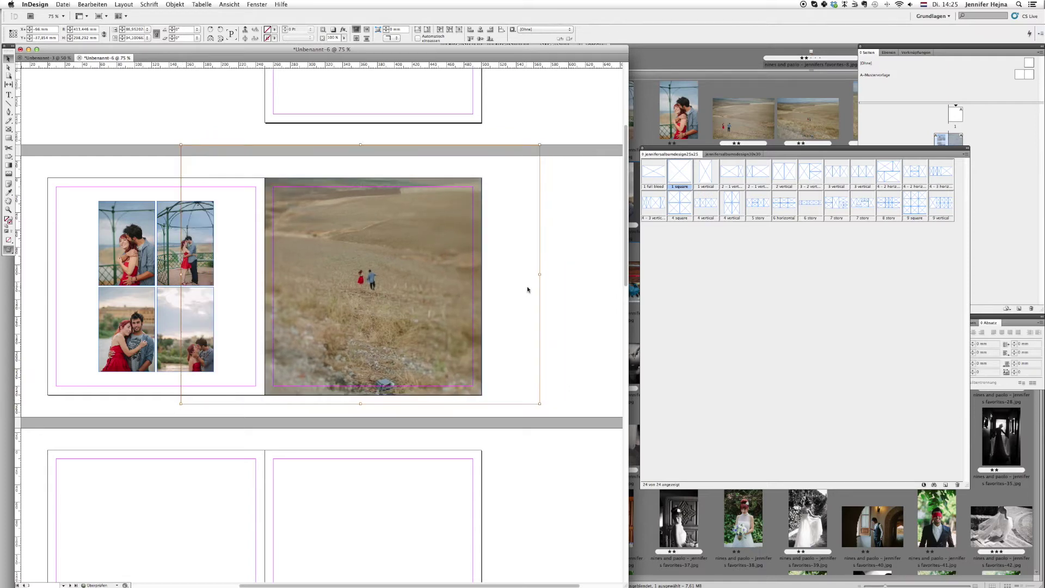
left_click(80, 262)
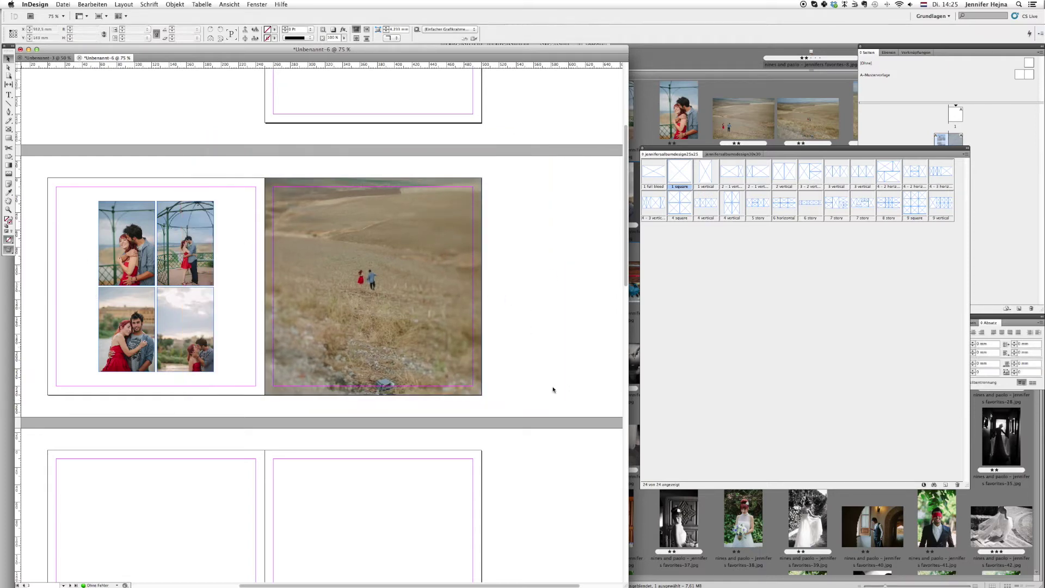
left_click(412, 339)
mouse_move(373, 287)
left_mouse_down()
mouse_move(378, 299)
mouse_move(392, 292)
mouse_move(385, 277)
left_mouse_up()
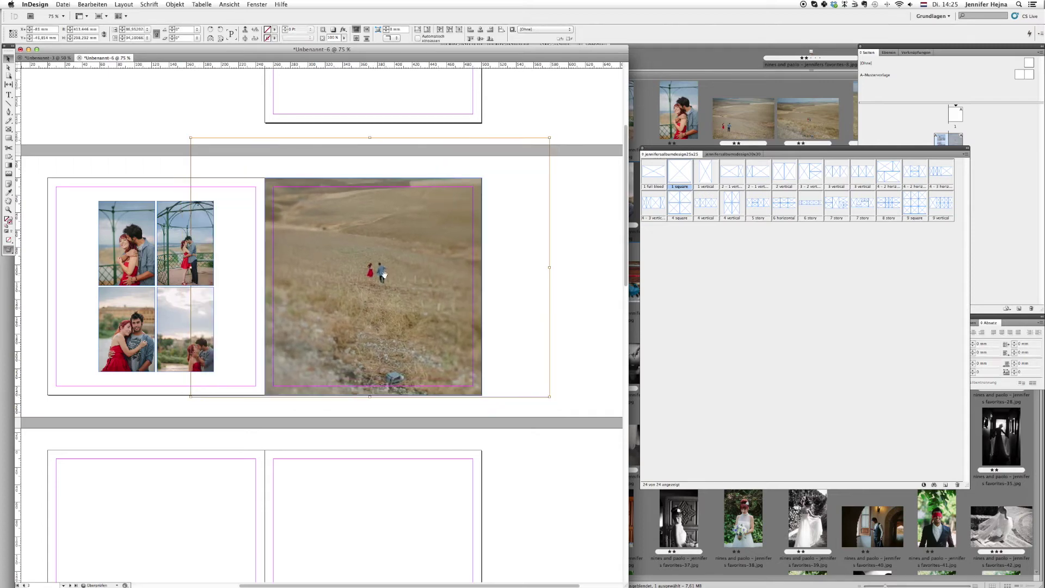
left_click(596, 371)
left_click(375, 289)
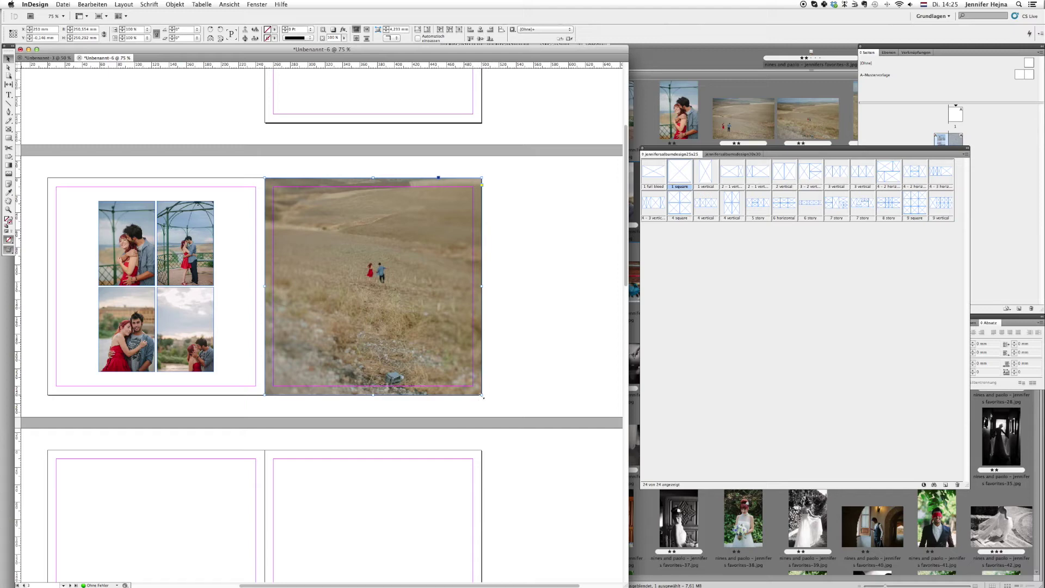
- Shrink the right frame inside the margins, apply Rahmen proportional füllen, and nudge the photo left
left_click_drag(481, 396, 438, 354)
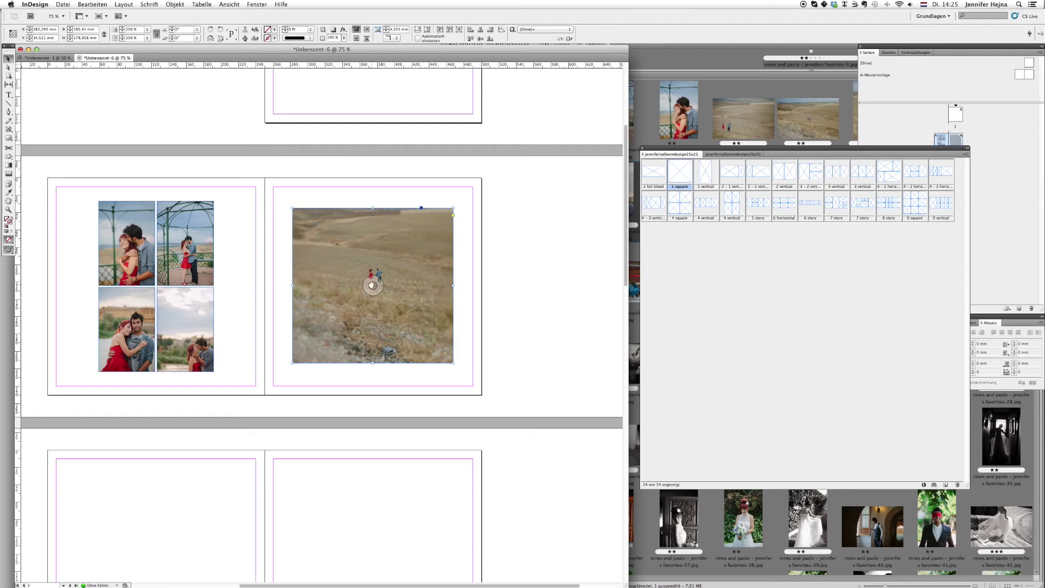
right_click(372, 284)
mouse_move(438, 401)
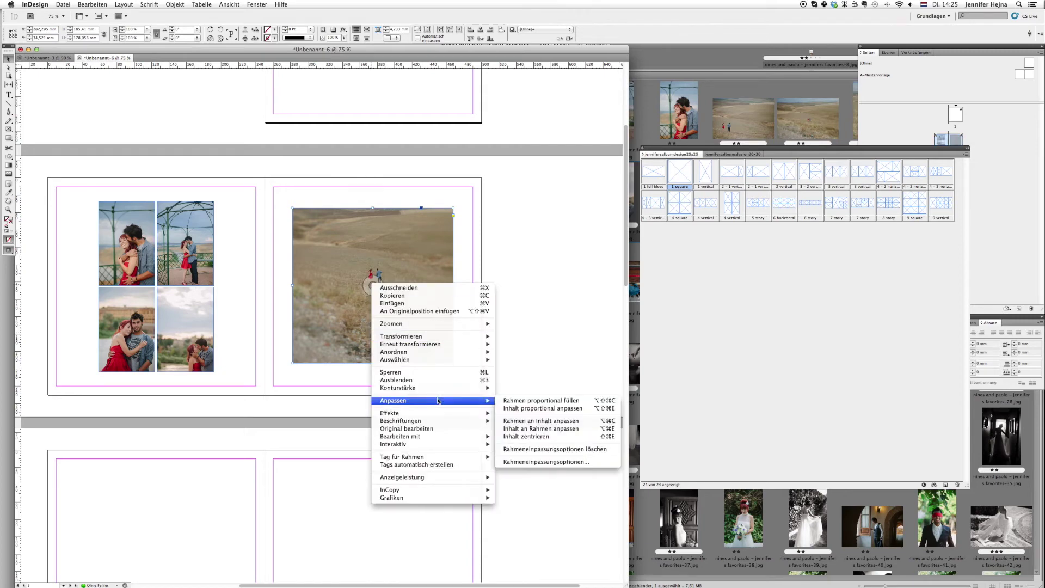
left_click(540, 401)
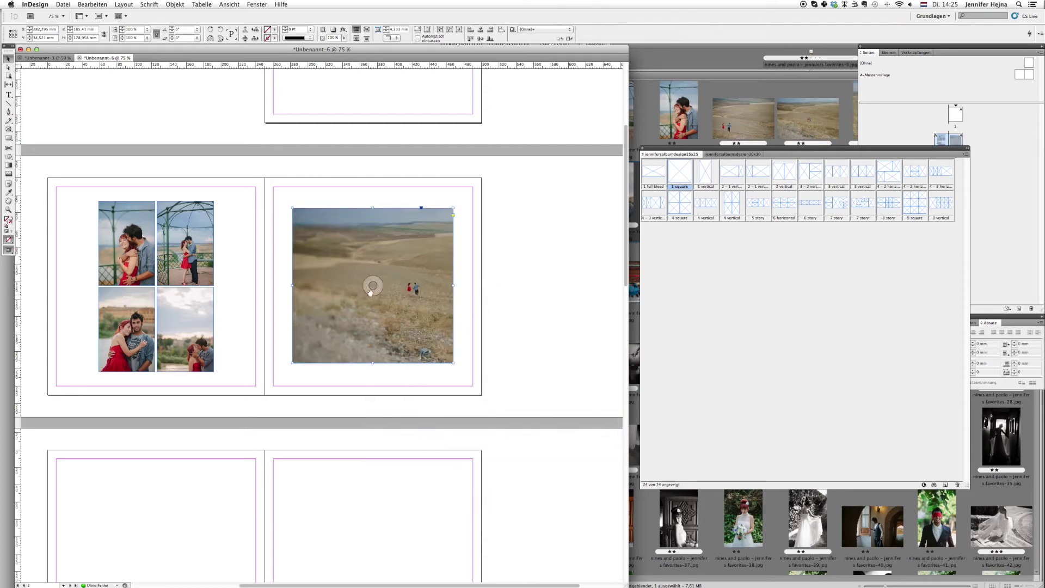
left_click_drag(370, 292, 335, 292)
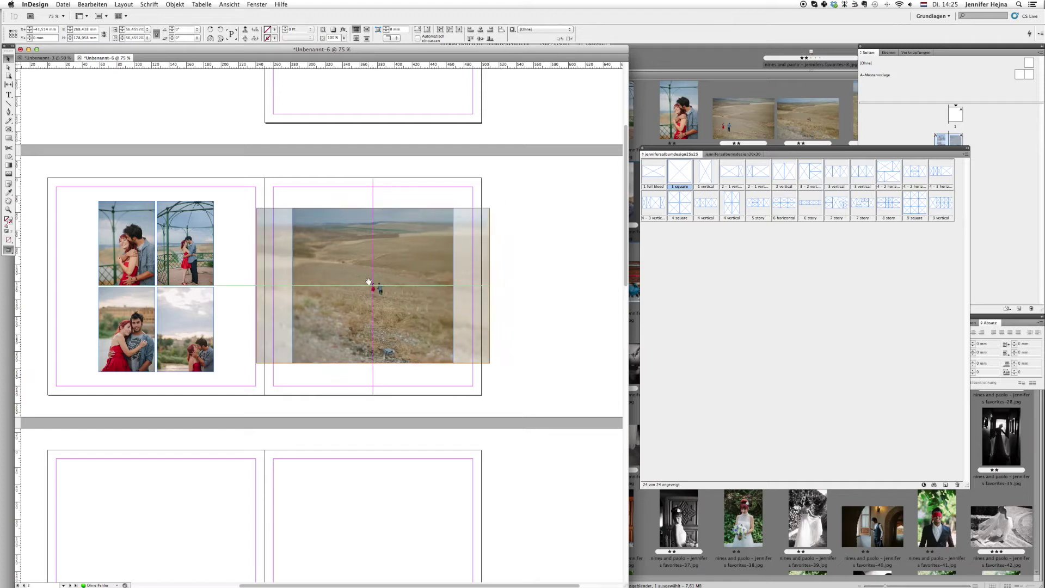
left_click(553, 292)
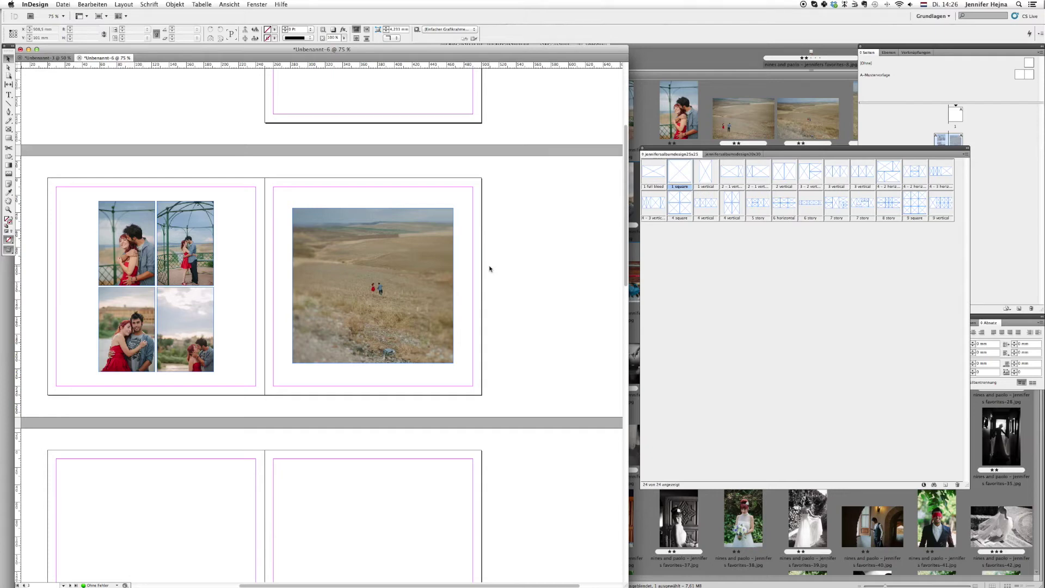
- Delete the photos from the four grid frames and the square frame, then marquee-select all empty frames
left_click(132, 244)
key("Delete")
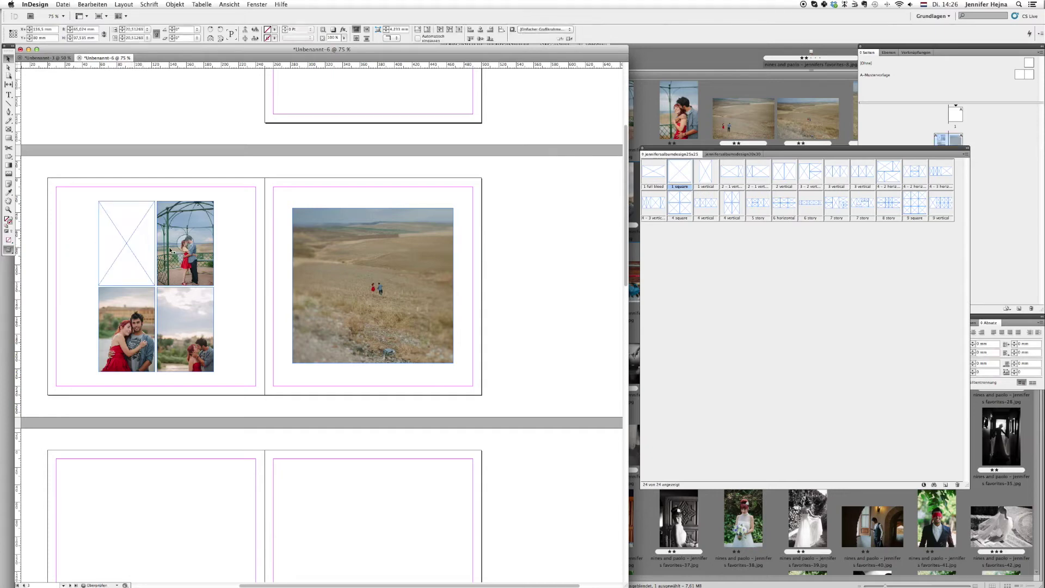
left_click(170, 251)
key("Delete")
left_click(126, 329)
key("Delete")
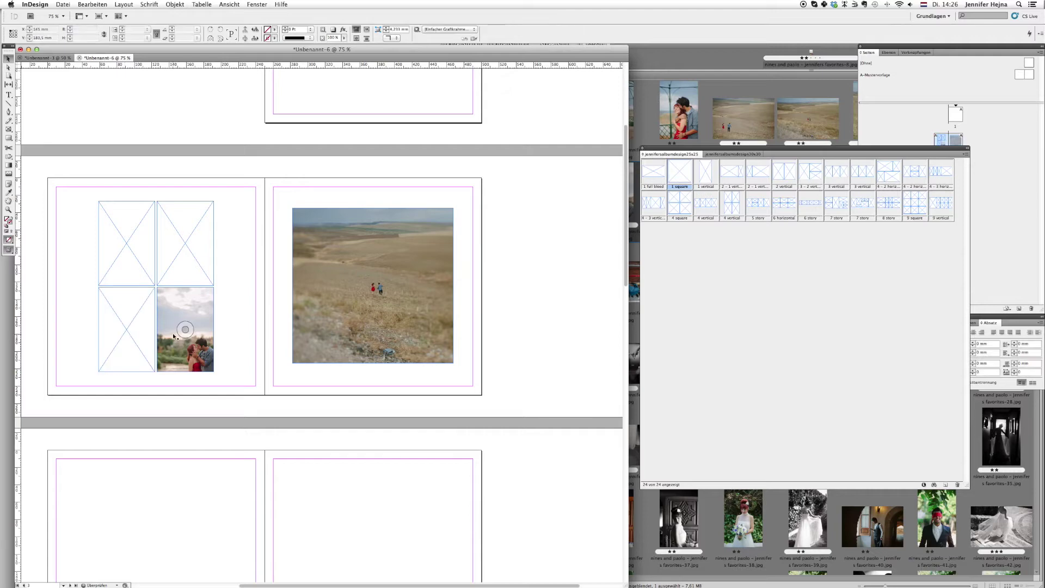
left_click(174, 336)
key("Delete")
left_click(374, 289)
key("Delete")
left_click_drag(500, 205, 130, 324)
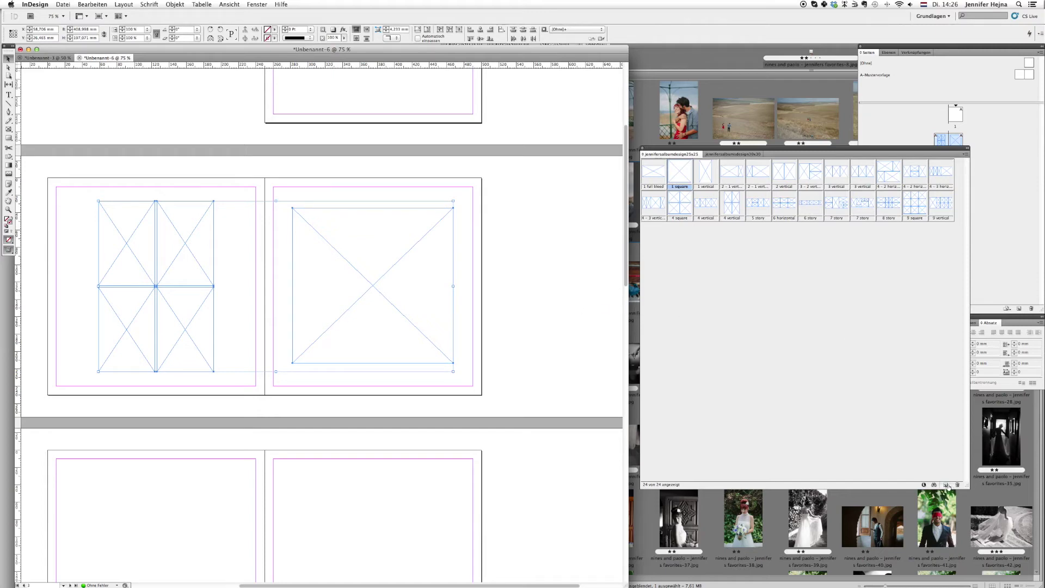
- Add the selected empty frames to the library as a new item named '5 story'
left_click(946, 485)
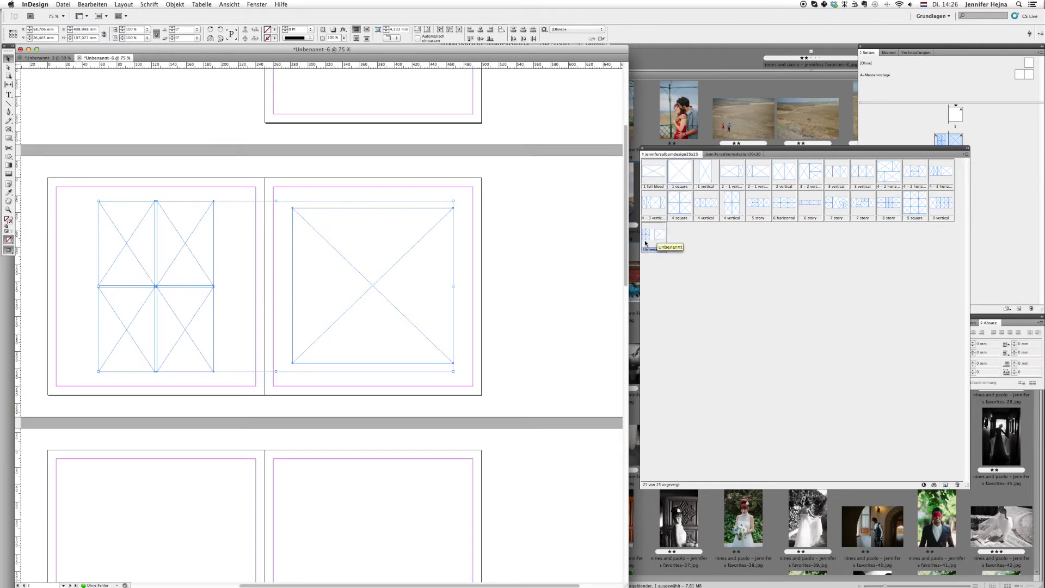
double_click(652, 252)
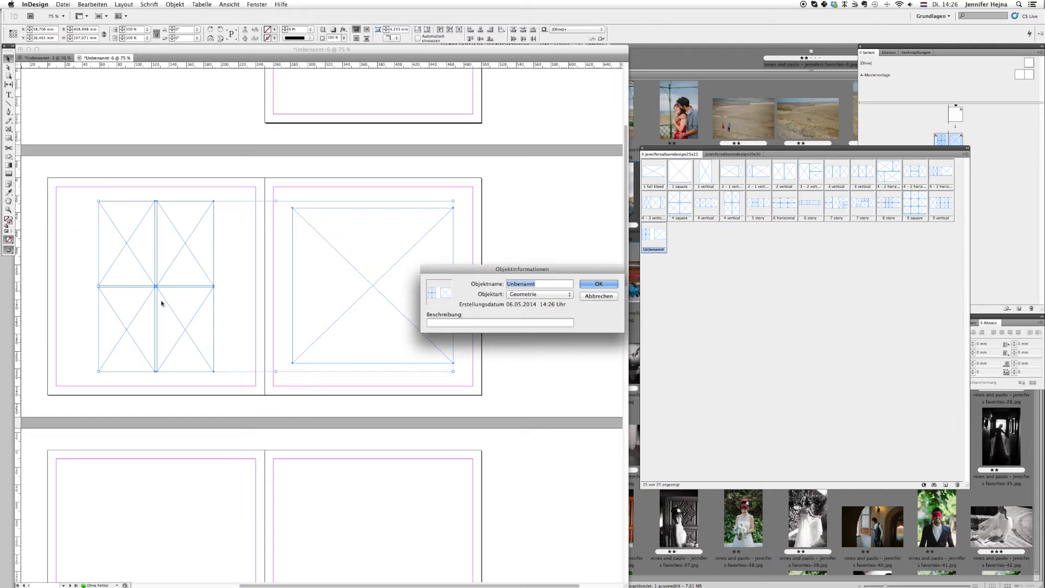
type("5 story")
key("Return")
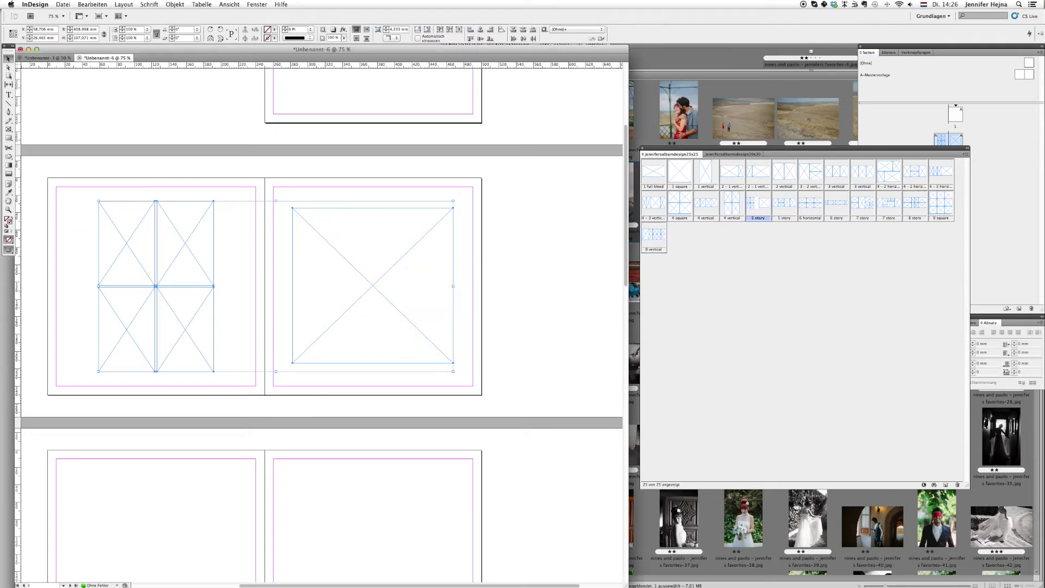
left_click(520, 340)
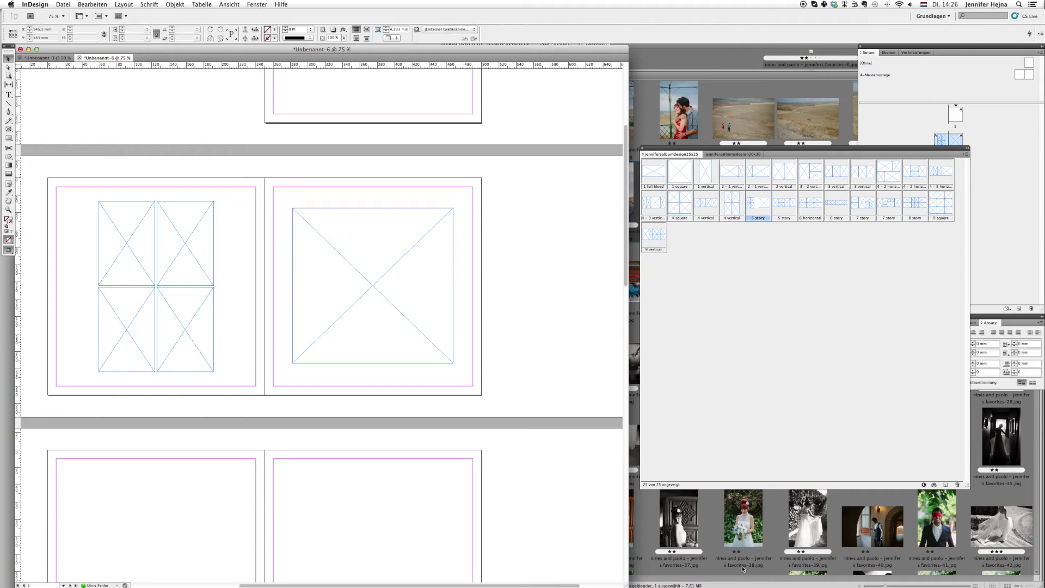
- Fill the grid with dress, dress-hem, bouquet and blue-shoes photos, and the right frame with the B/W makeup shot
left_click(744, 527)
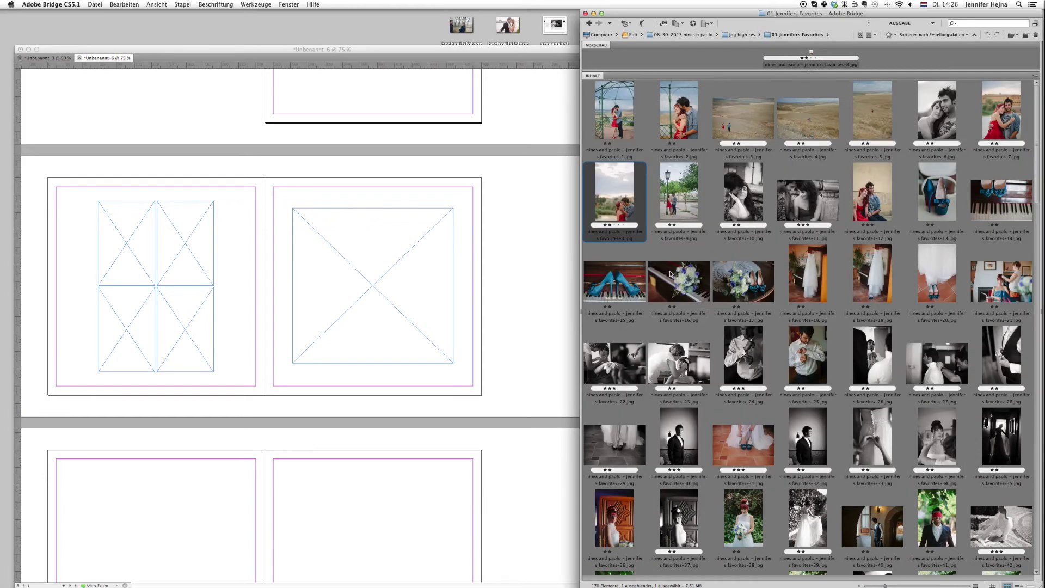
left_click(805, 283)
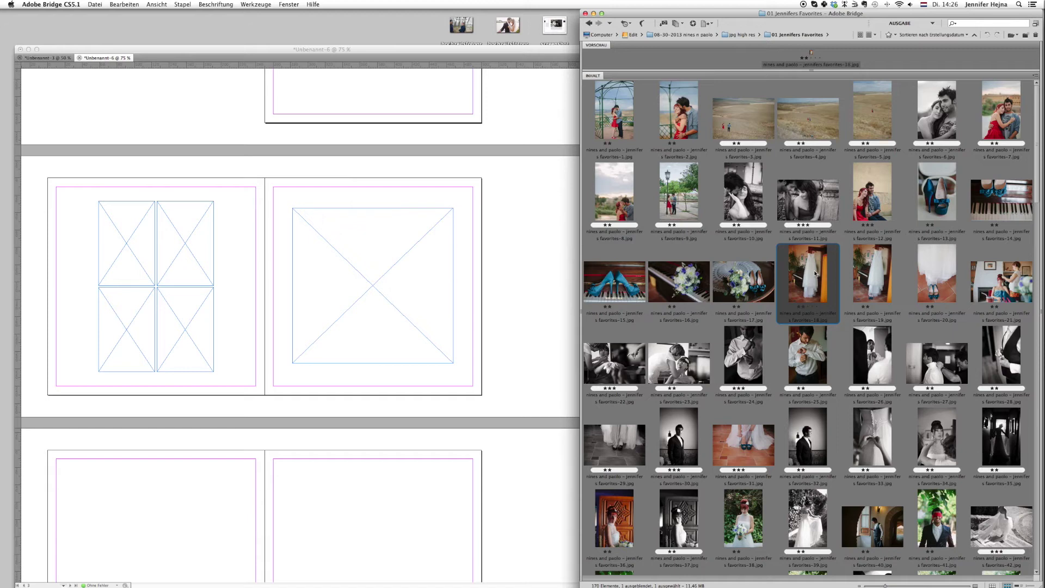
left_click_drag(815, 277, 124, 244)
left_click(936, 278)
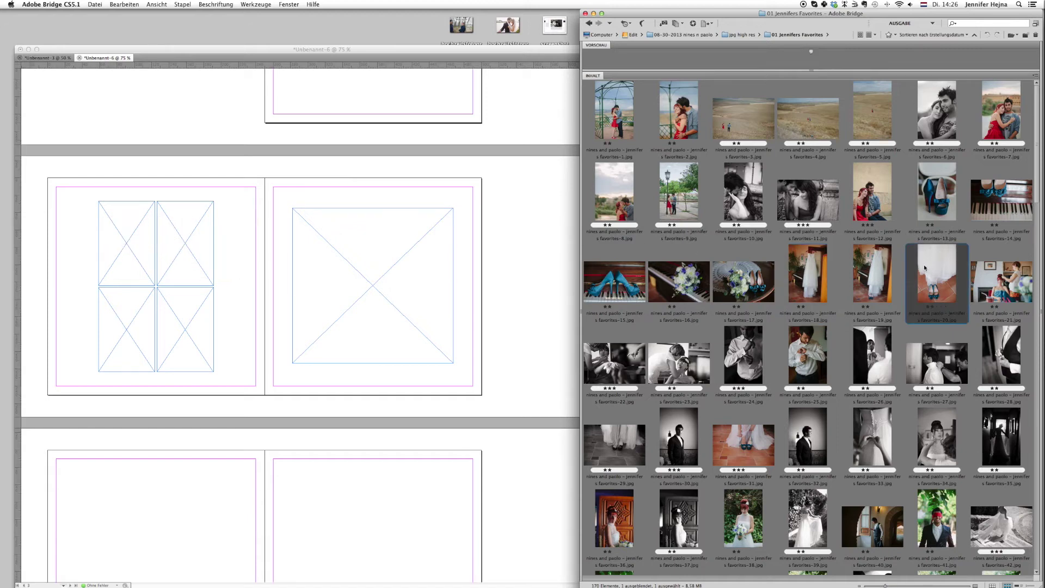
left_click_drag(936, 278, 187, 235)
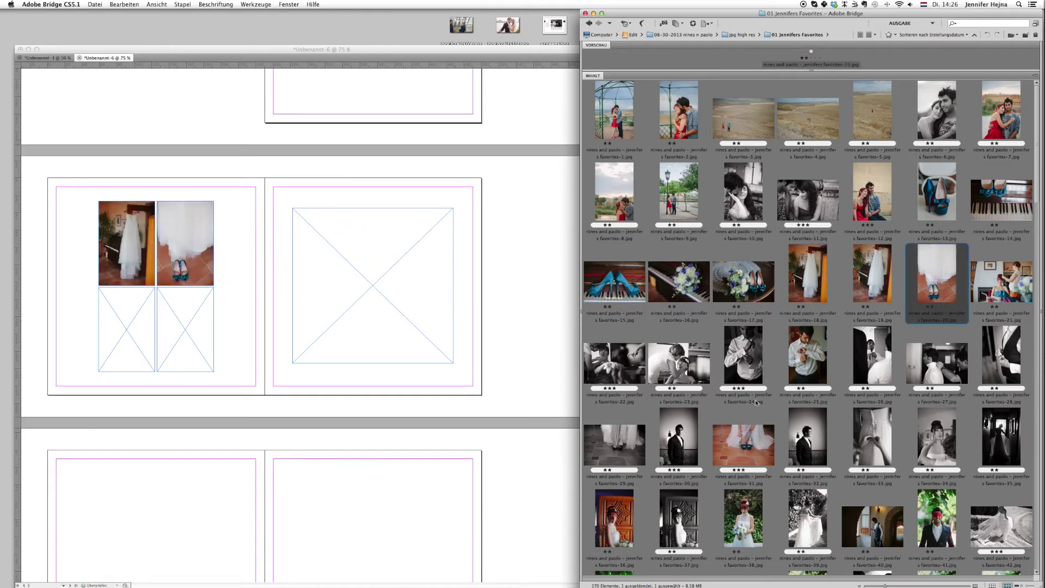
left_click_drag(668, 260, 125, 321)
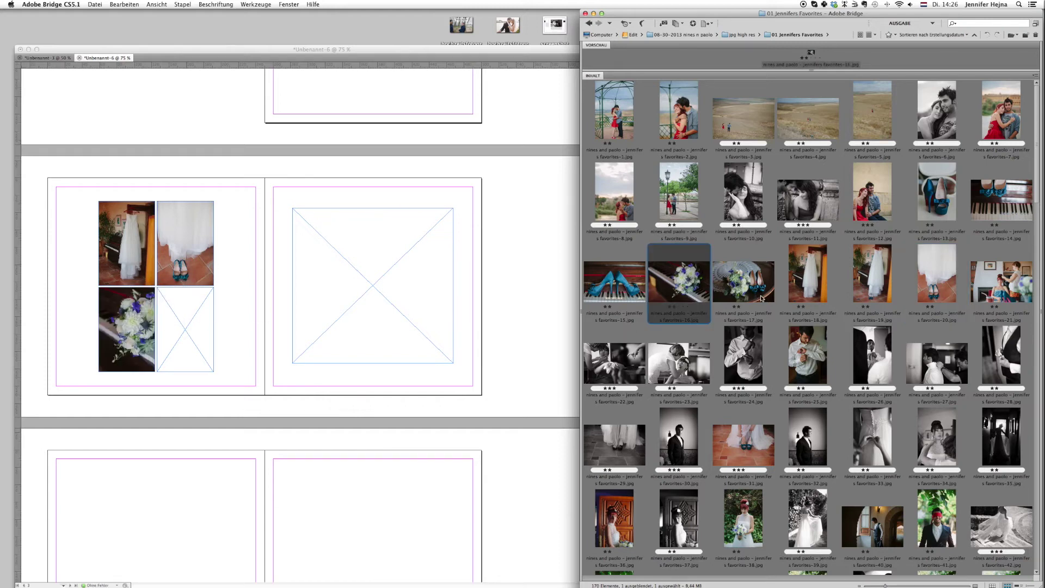
left_click_drag(936, 201, 185, 329)
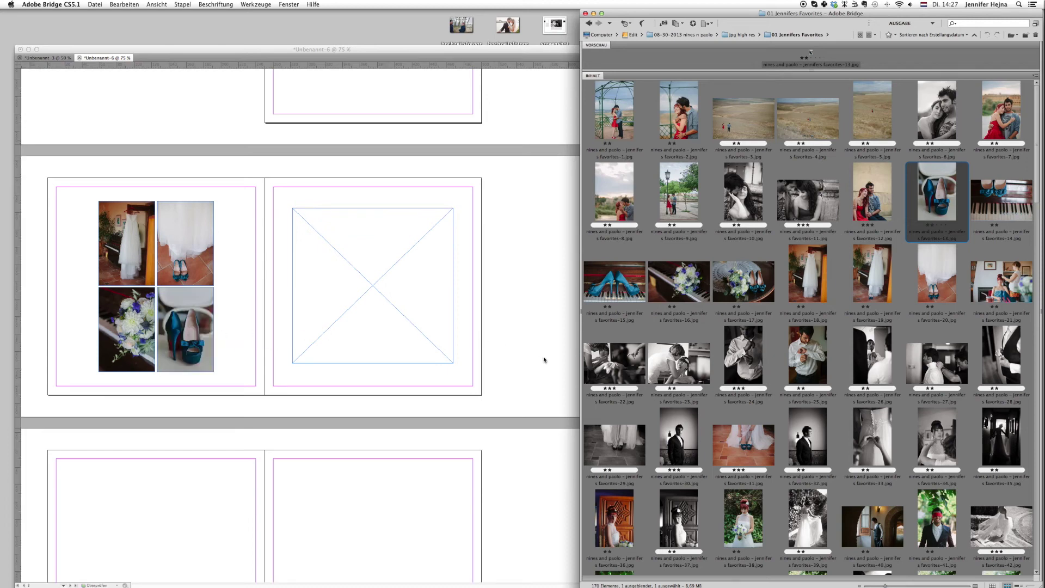
left_click_drag(614, 282, 341, 287)
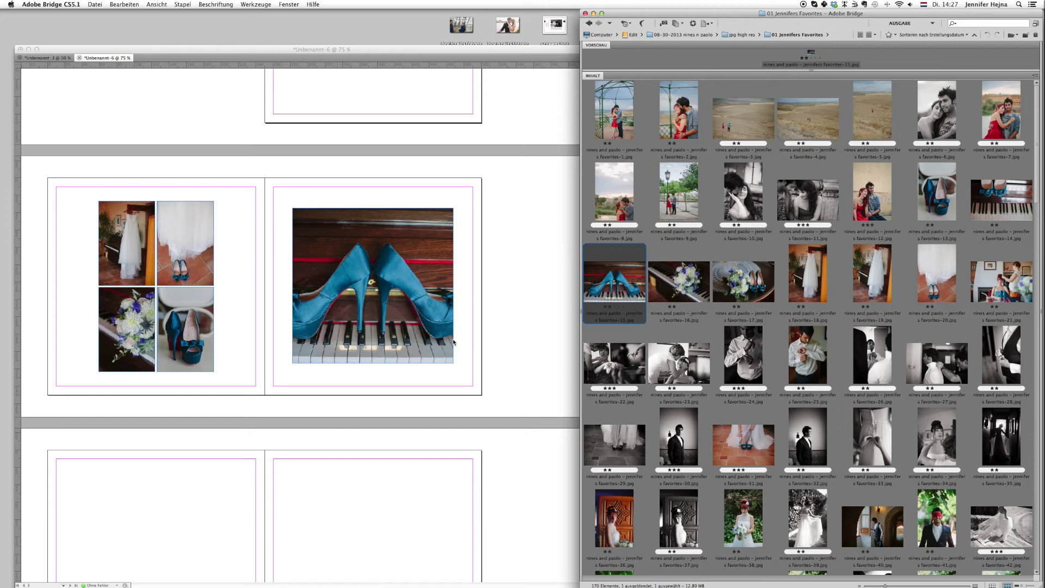
left_click_drag(679, 364, 374, 296)
- Nudge the bouquet photo within its bottom-left grid frame
left_click(532, 320)
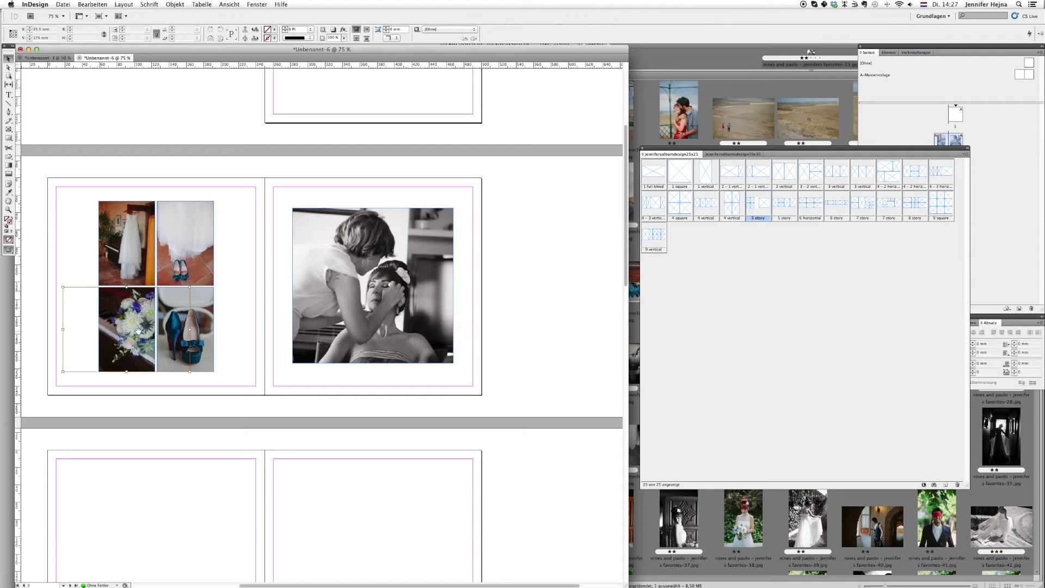
left_click_drag(114, 334, 109, 338)
left_click(187, 333)
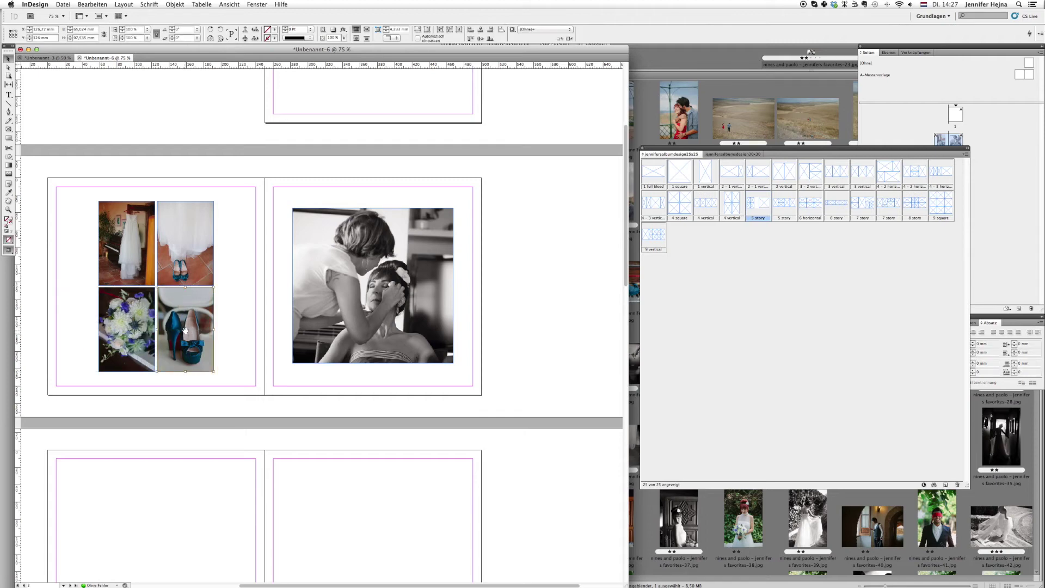
left_click(185, 245)
left_click(129, 245)
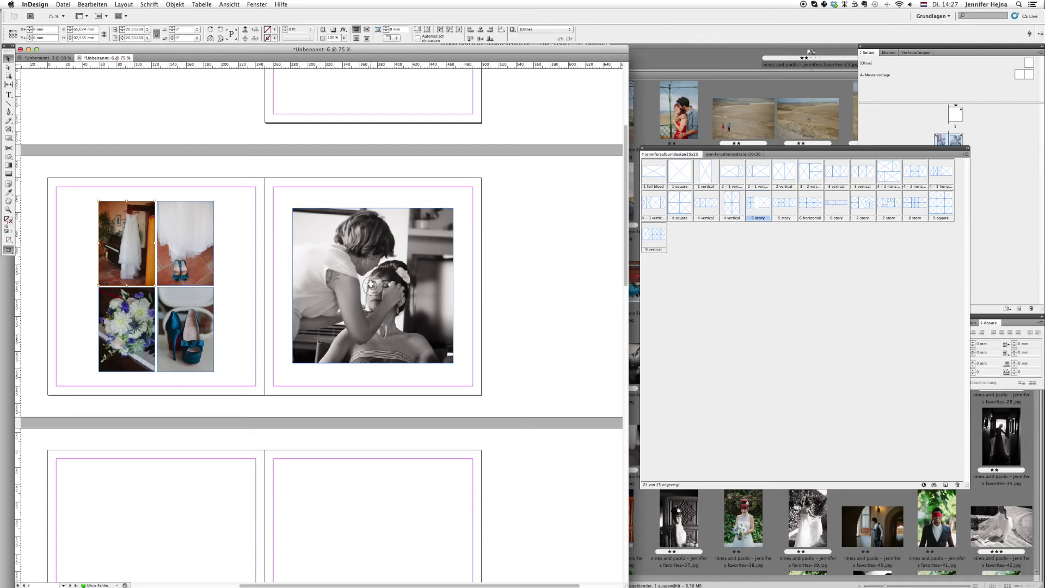
- Move the black-and-white photo's frame to X 250, Y 0 and make it 250 mm wide
mouse_move(371, 283)
left_mouse_down()
mouse_move(361, 286)
mouse_move(383, 285)
left_mouse_up()
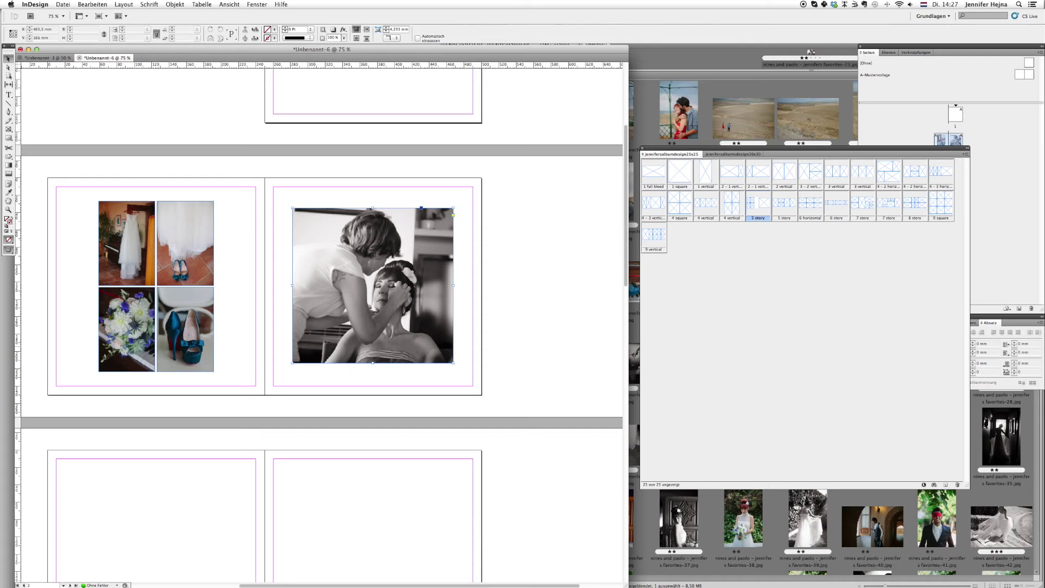
left_click_drag(454, 364, 488, 395)
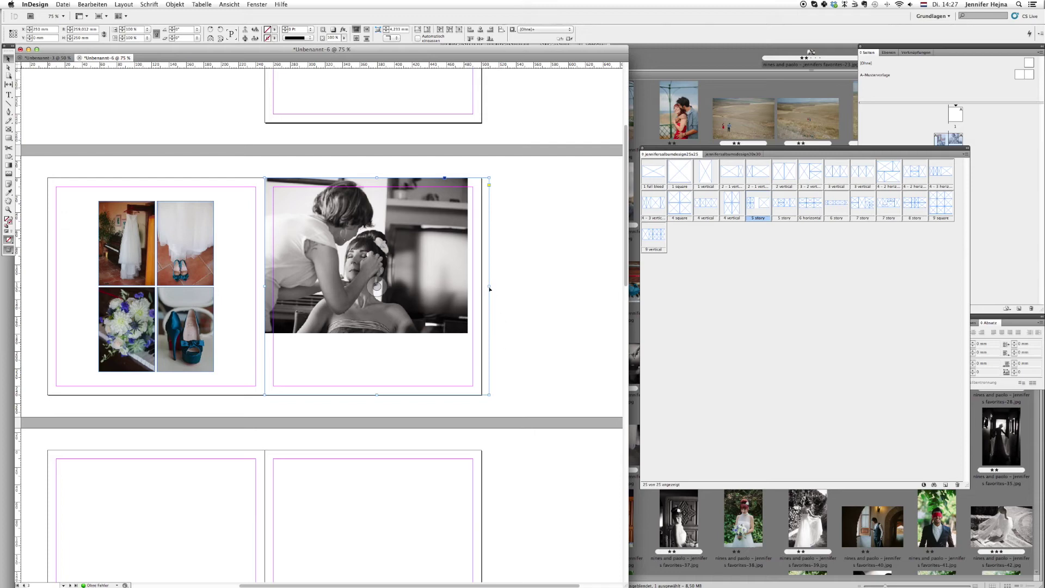
mouse_move(489, 289)
left_mouse_down()
mouse_move(498, 289)
mouse_move(481, 289)
left_mouse_up()
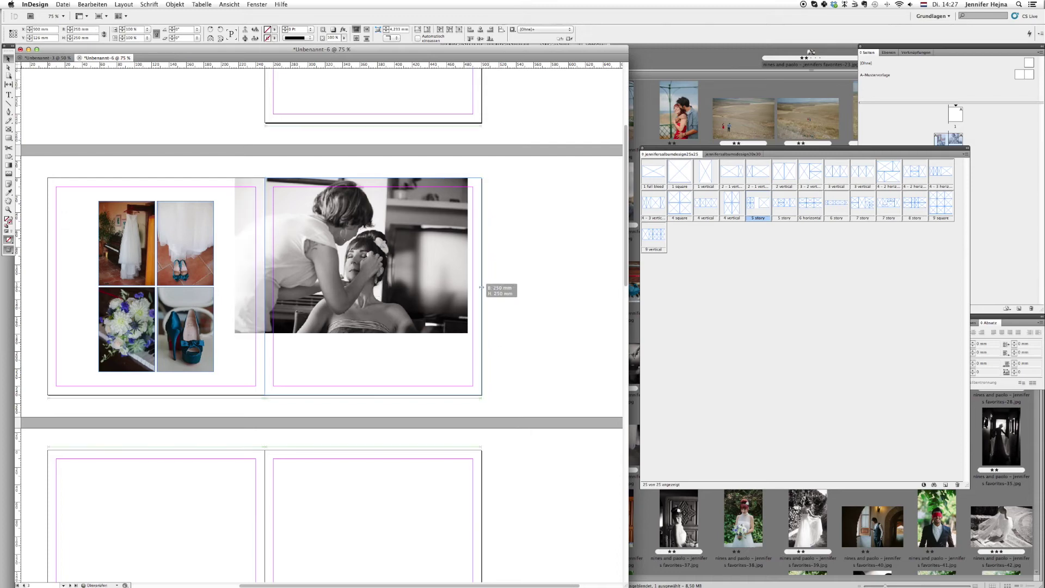
- Fill the black-and-white photo's frame proportionally and shift the image left to show more of its right side
right_click(356, 284)
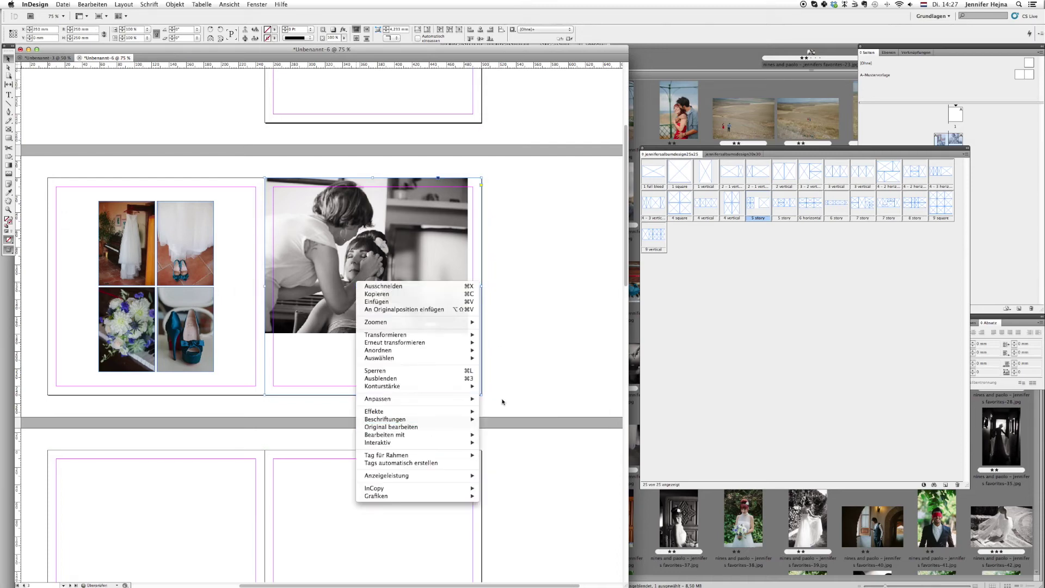
left_click(491, 400)
left_click(373, 288)
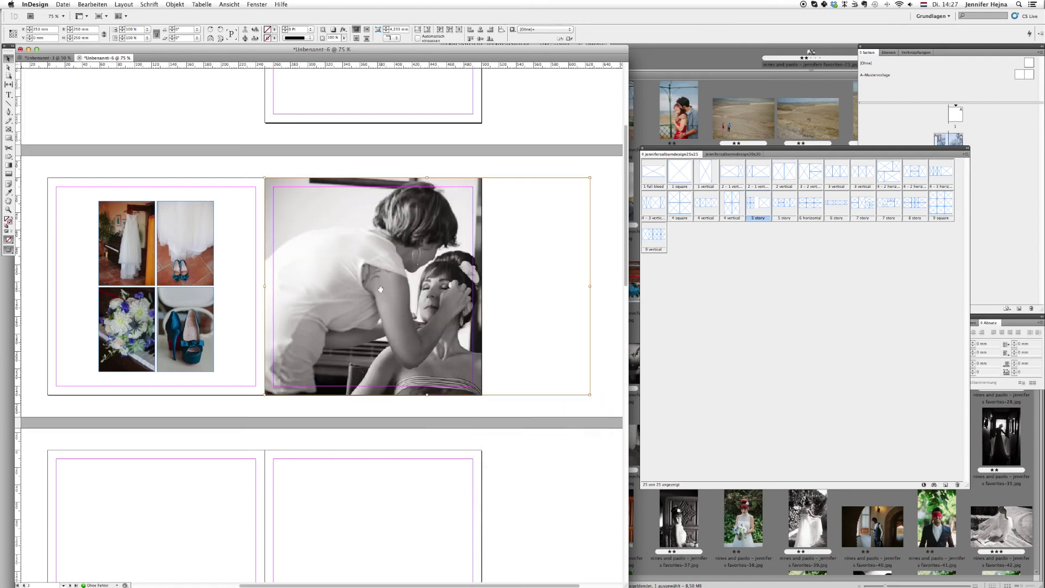
left_click_drag(392, 291, 351, 290)
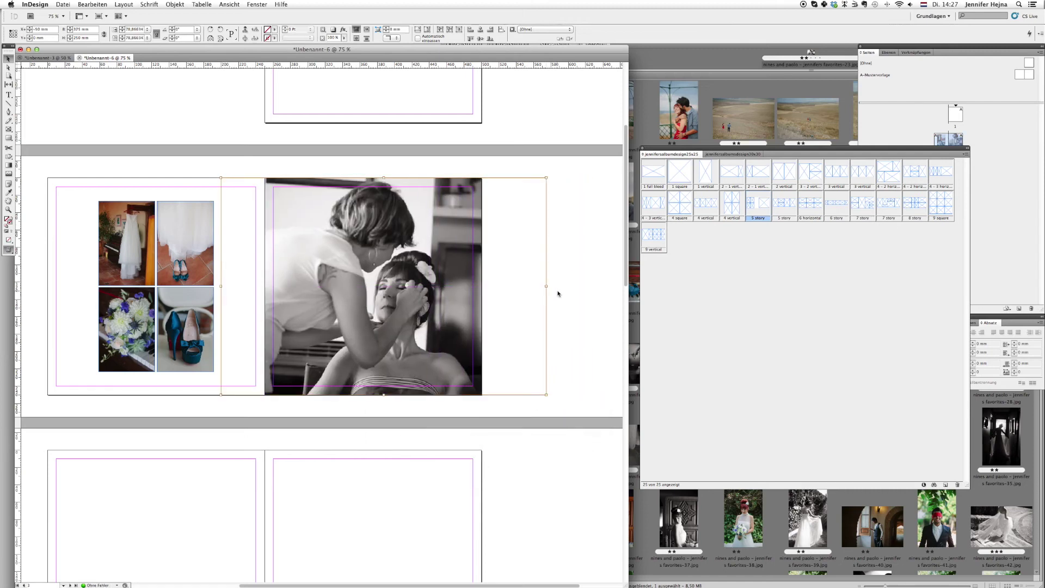
left_click(527, 297)
- Move the frame across the gutter, trim it to grid height, widen to 300 mm, and refit to fill
left_click_drag(415, 331, 370, 353)
left_click_drag(329, 417, 328, 371)
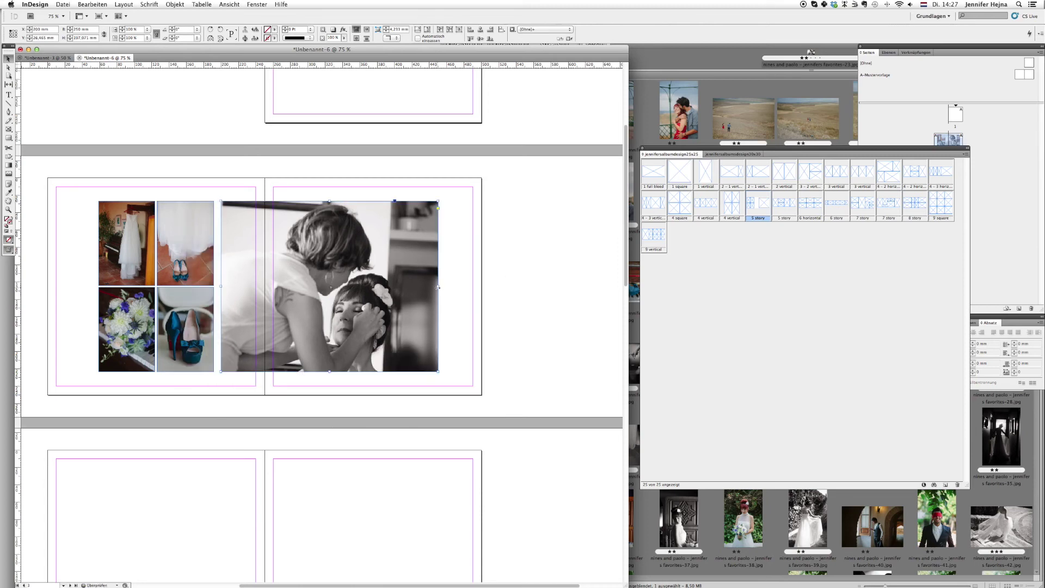
left_click_drag(438, 285, 482, 285)
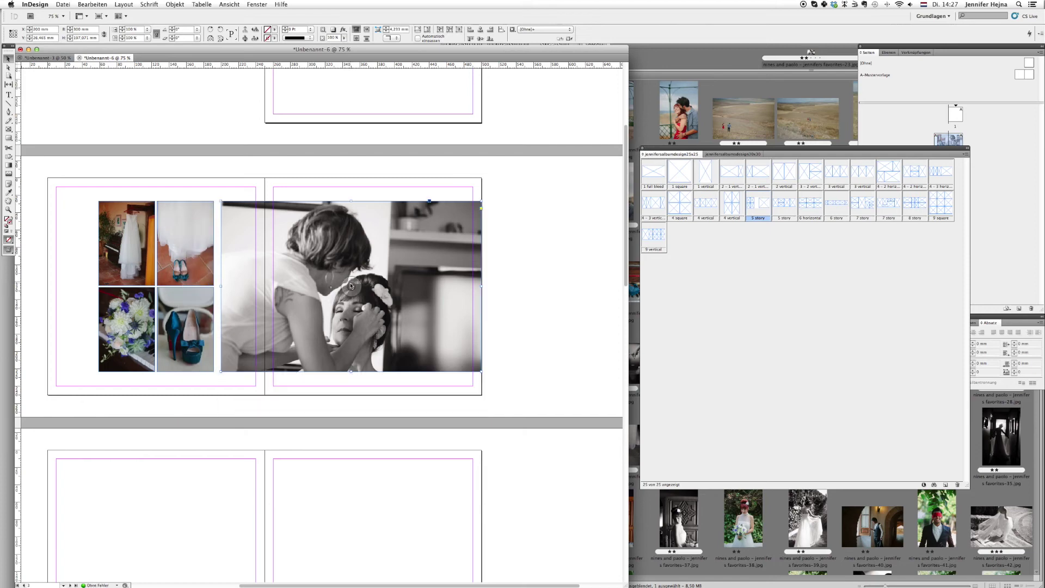
right_click(351, 283)
mouse_move(435, 400)
left_click(493, 401)
left_click(494, 402)
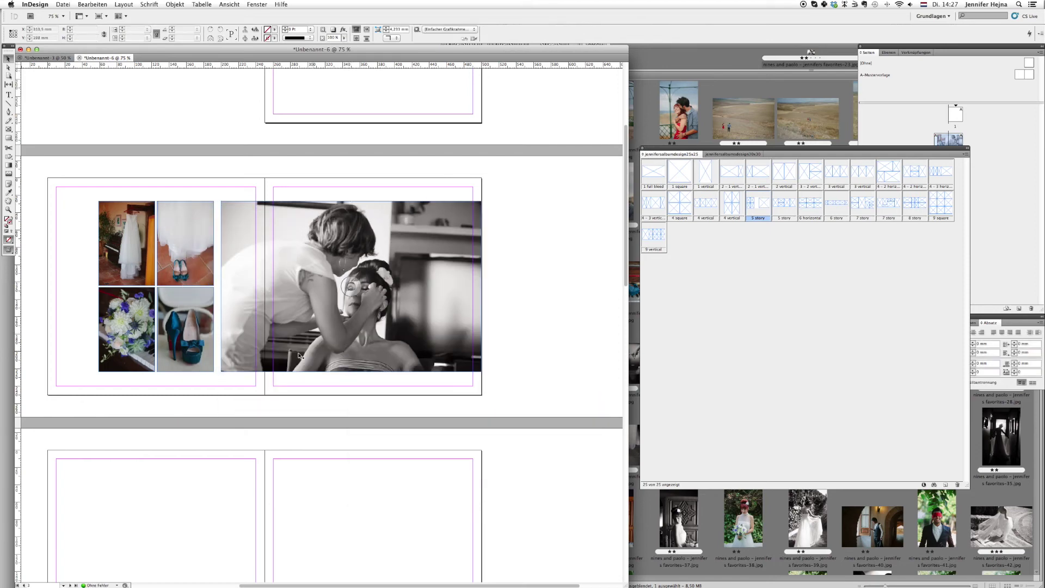
- Butt the four detail photos against the large photo, move all photos to the left page edge, and switch to Preview mode
left_click_drag(88, 246, 201, 360)
left_click(58, 292)
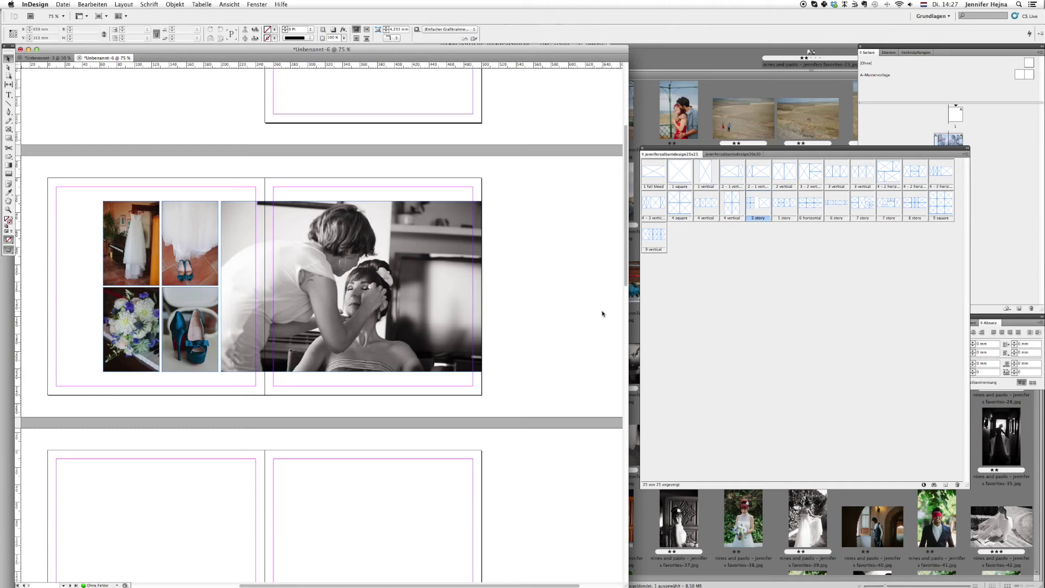
left_click_drag(77, 280, 380, 345)
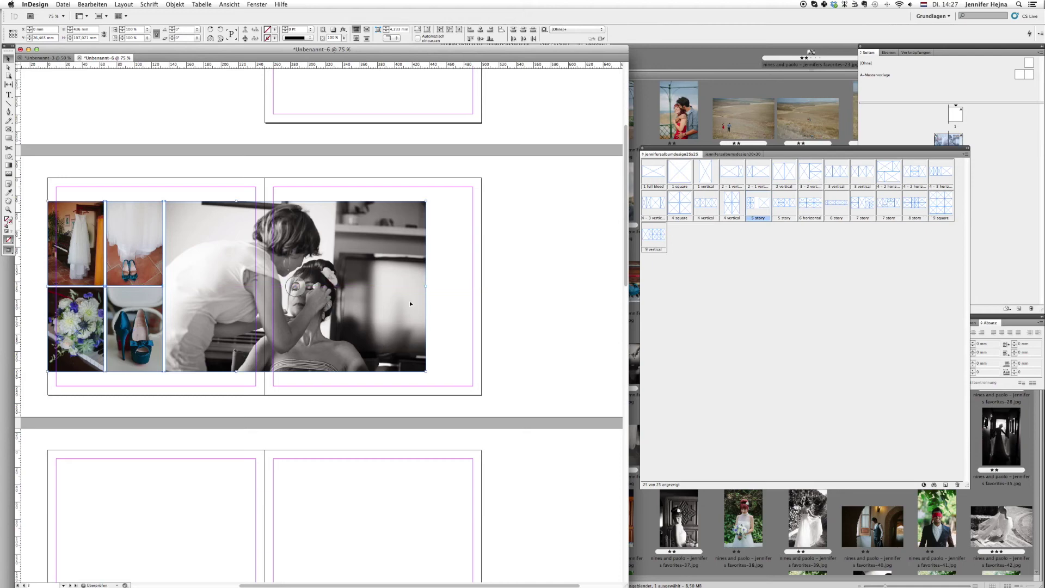
left_click(577, 308)
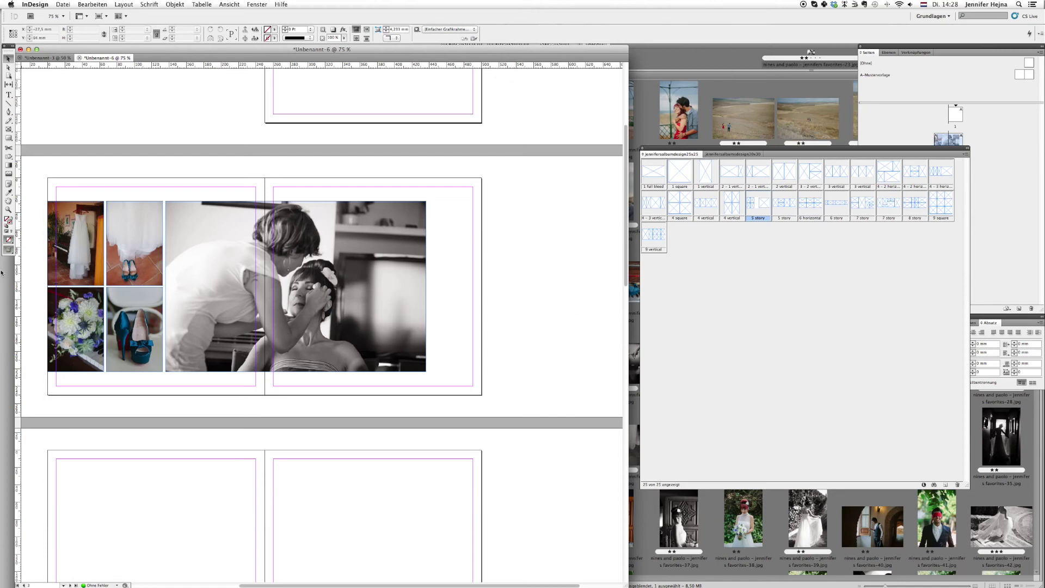
left_click_drag(8, 251, 23, 259)
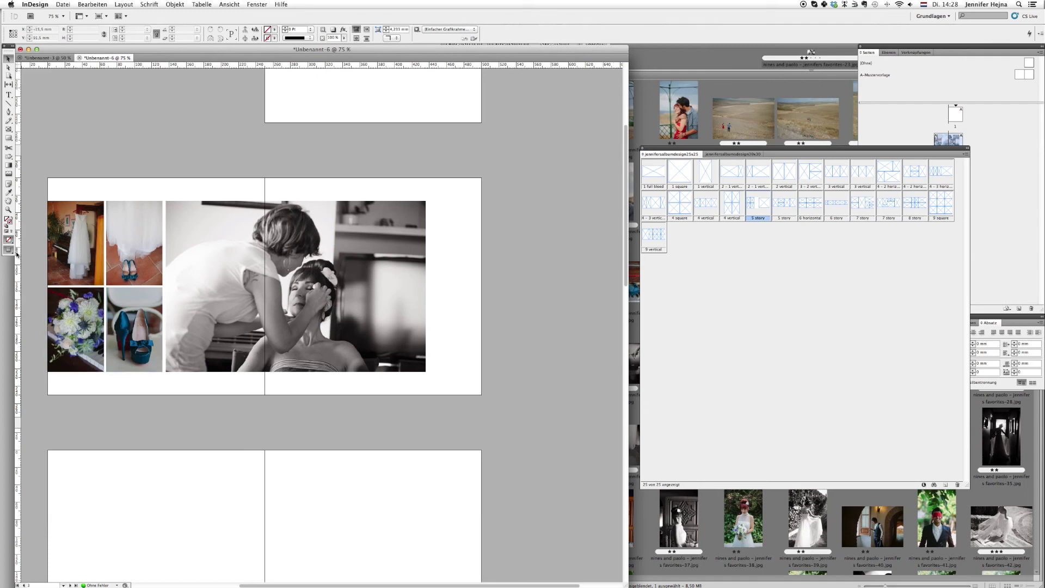
- Switch back to Normal screen mode so guides and margins reappear
left_click_drag(13, 252, 22, 252)
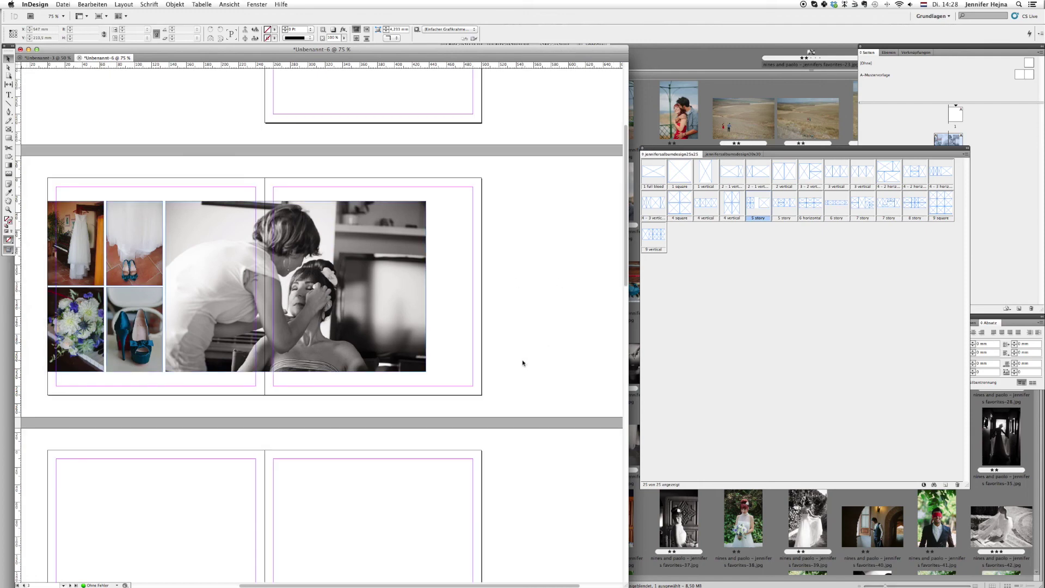
scroll(521, 359, "down", 3)
scroll(521, 363, "down", 2)
- Clear the library selection and look through the 30x30 and 25x25 album layout libraries
left_click(720, 318)
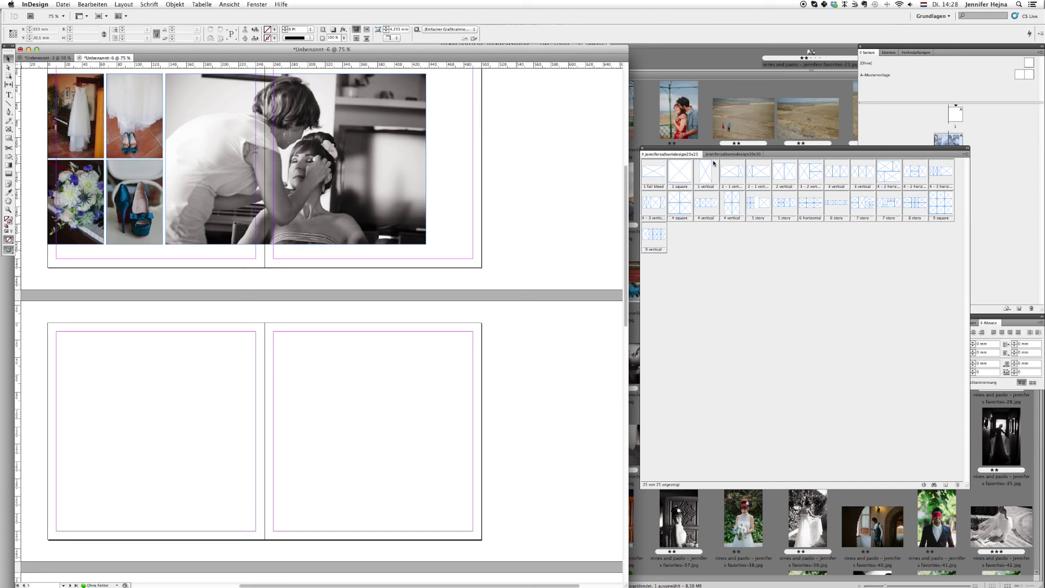
left_click(732, 154)
left_click(671, 154)
- Scroll the view back to the finished first album spread
scroll(488, 239, "up", 3)
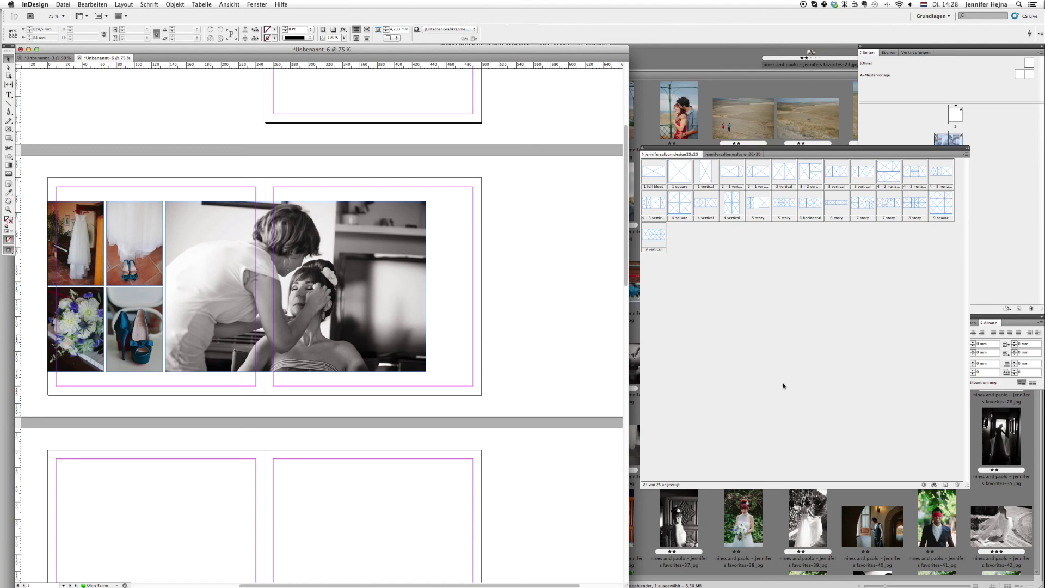
scroll(514, 301, "left", 2)
scroll(514, 301, "right", 2)
scroll(514, 305, "left", 4)
scroll(514, 305, "down", 2)
scroll(515, 305, "right", 2)
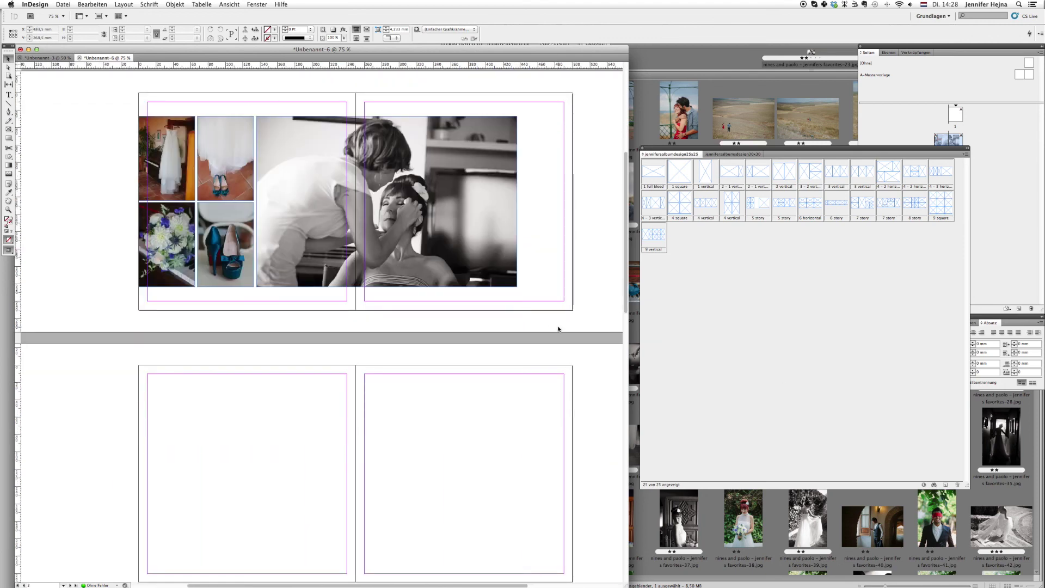
scroll(558, 329, "up", 3)
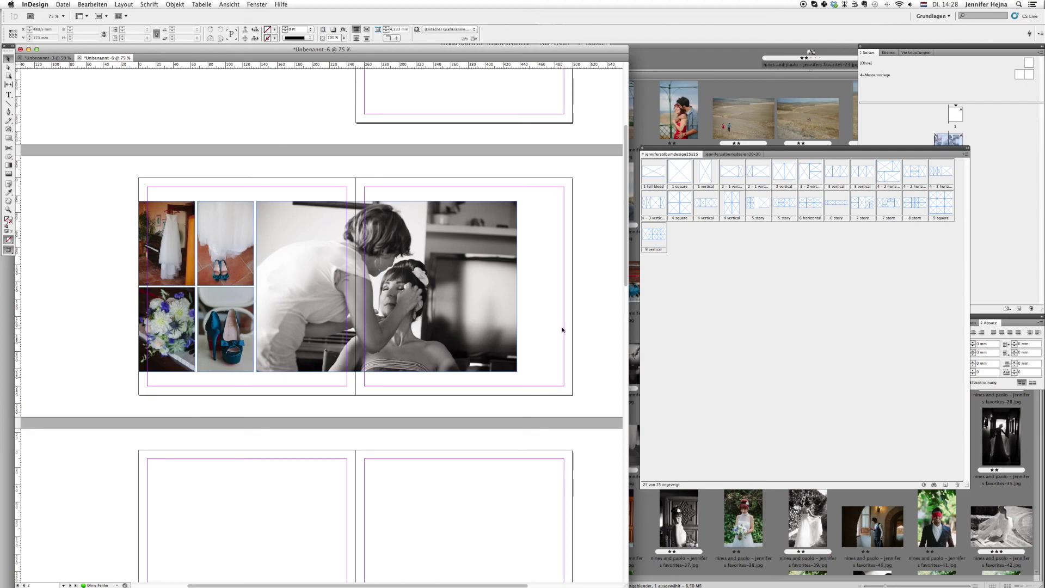